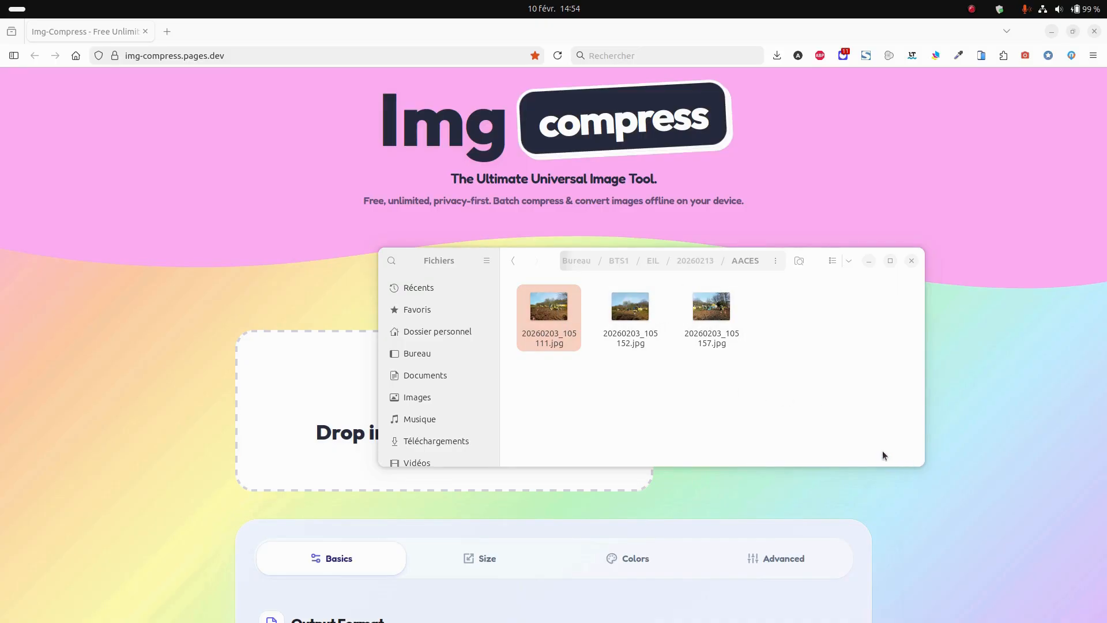
# Check the file sizes of the JPG photos in the AACES folder and return to the Img-Compress page
pyautogui.click(624, 312)
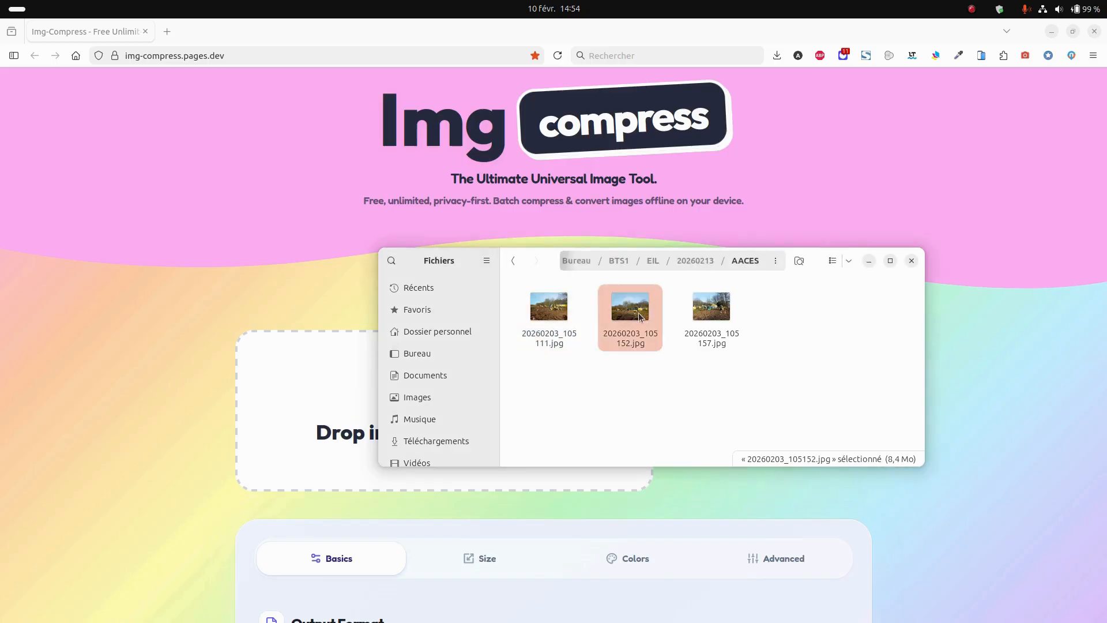
pyautogui.click(705, 307)
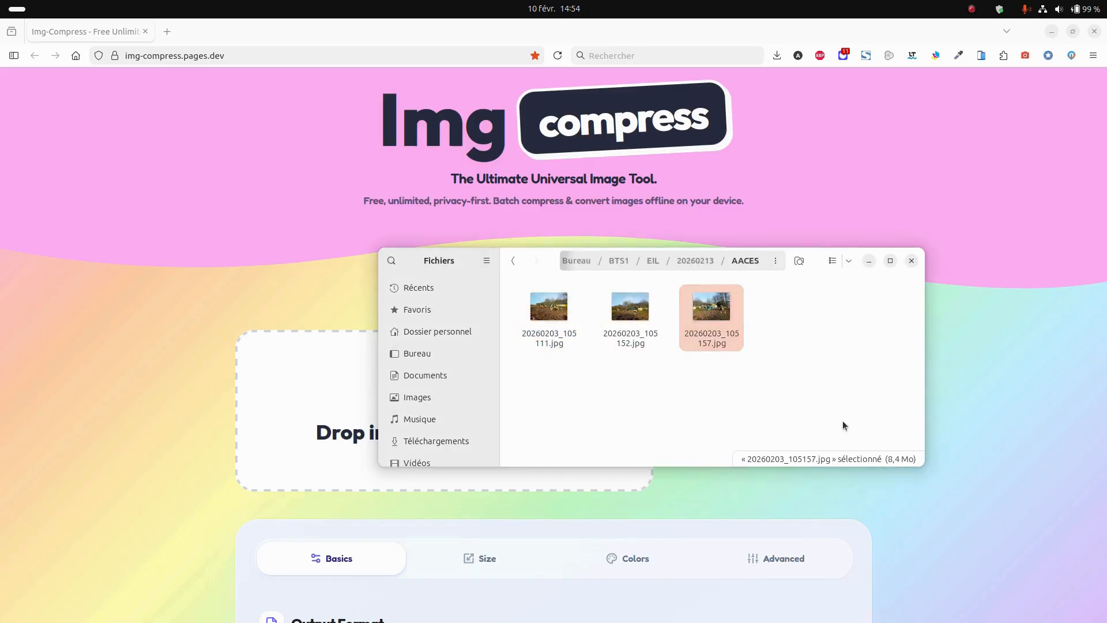
pyautogui.click(734, 371)
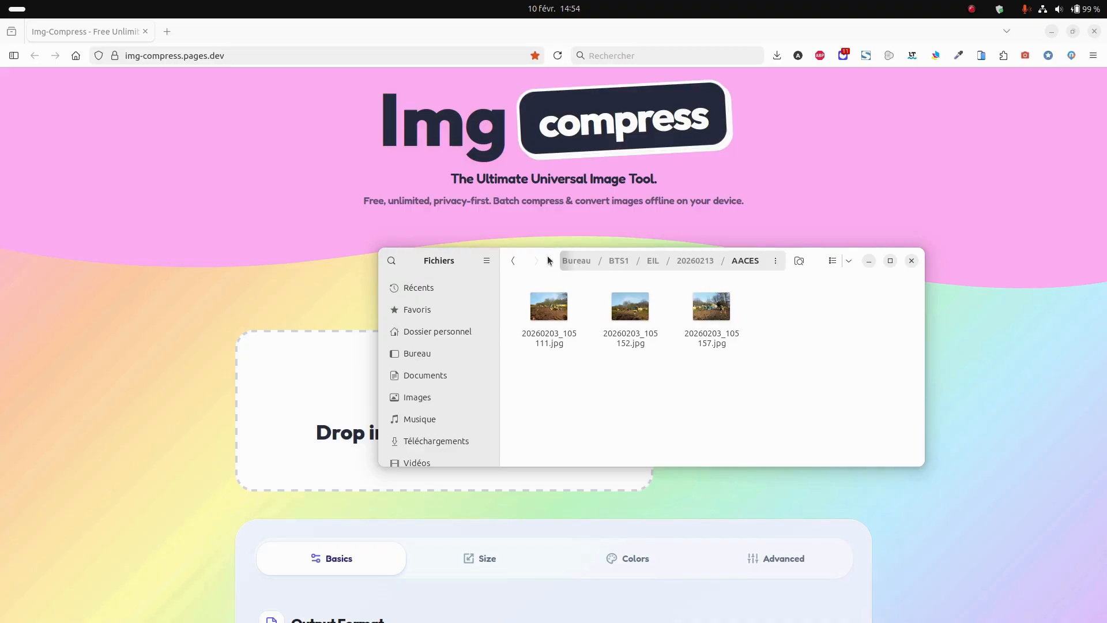
pyautogui.click(816, 170)
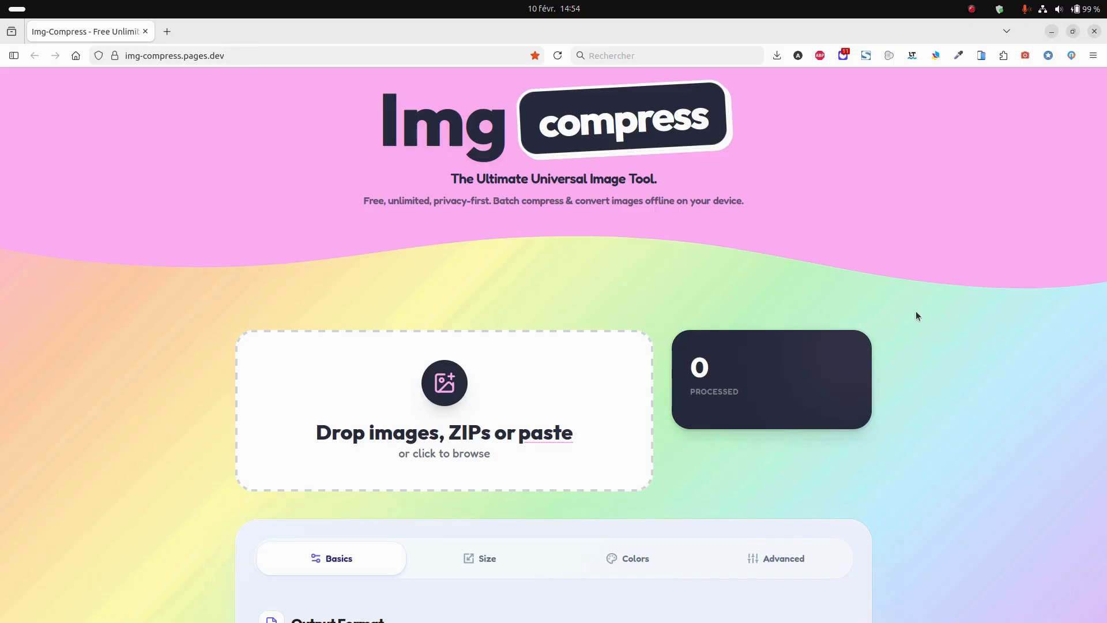
# Set the output format to WEBP and review the quality and compression effort settings
pyautogui.scroll(-5, 919, 305)
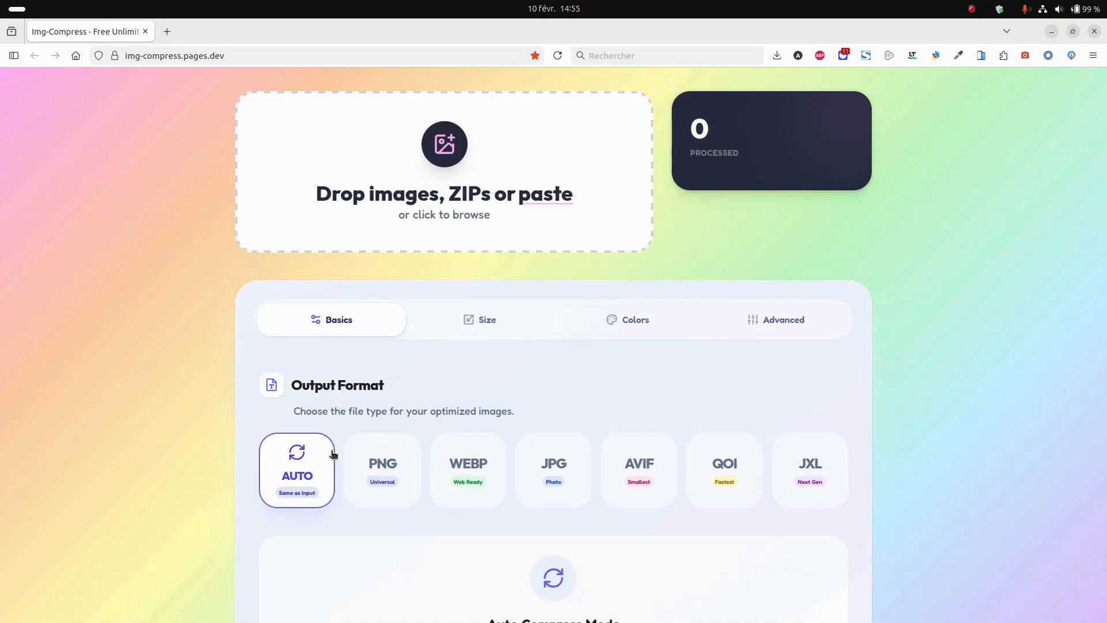
pyautogui.click(470, 466)
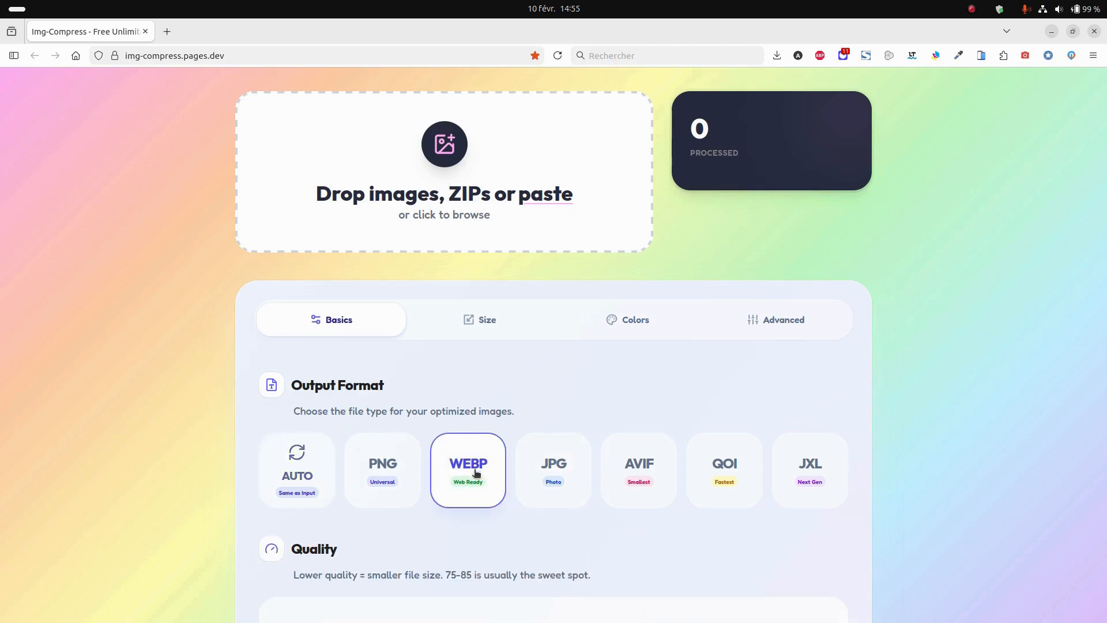
pyautogui.scroll(-3, 473, 462)
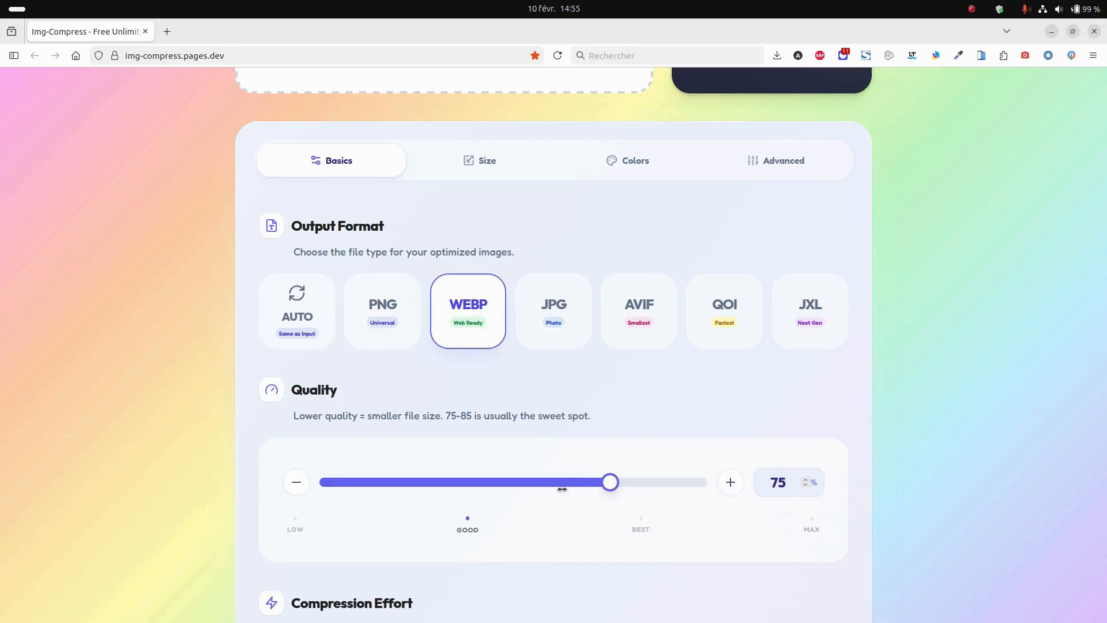
pyautogui.scroll(-3, 640, 507)
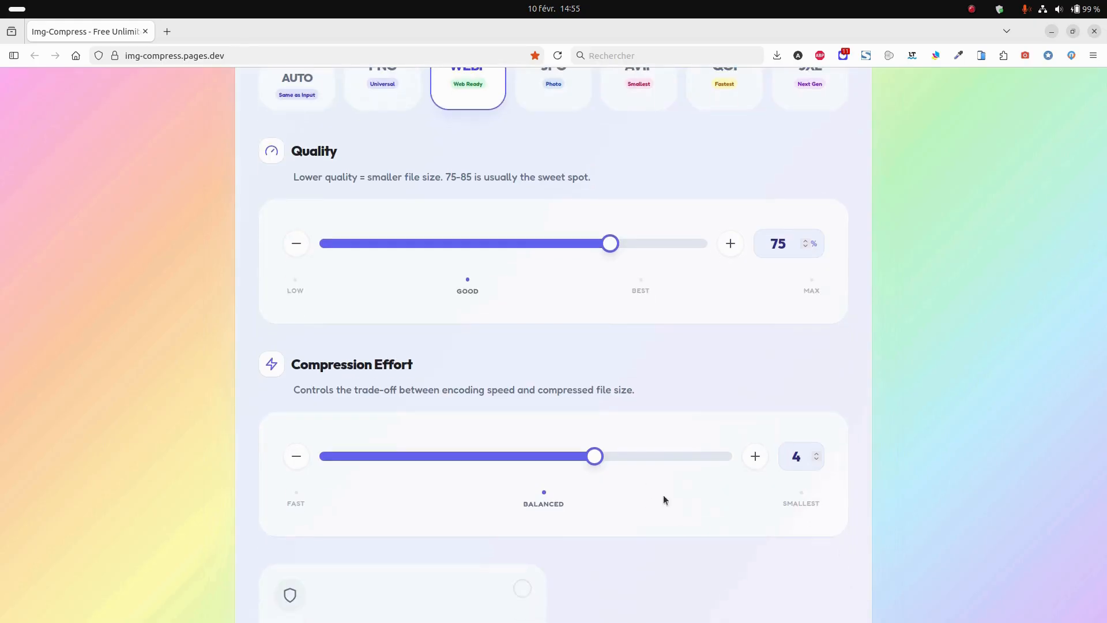
pyautogui.scroll(-4, 702, 470)
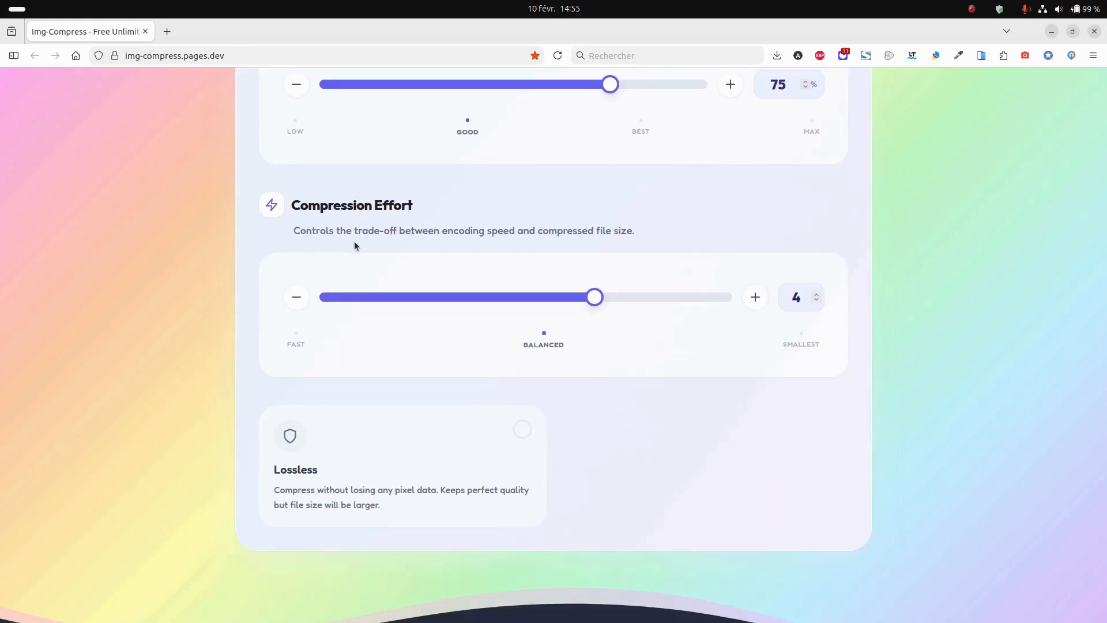
# Turn on Lossless compression to inspect its Near Lossless setting, and turn it off again
pyautogui.scroll(-2, 355, 248)
pyautogui.click(414, 421)
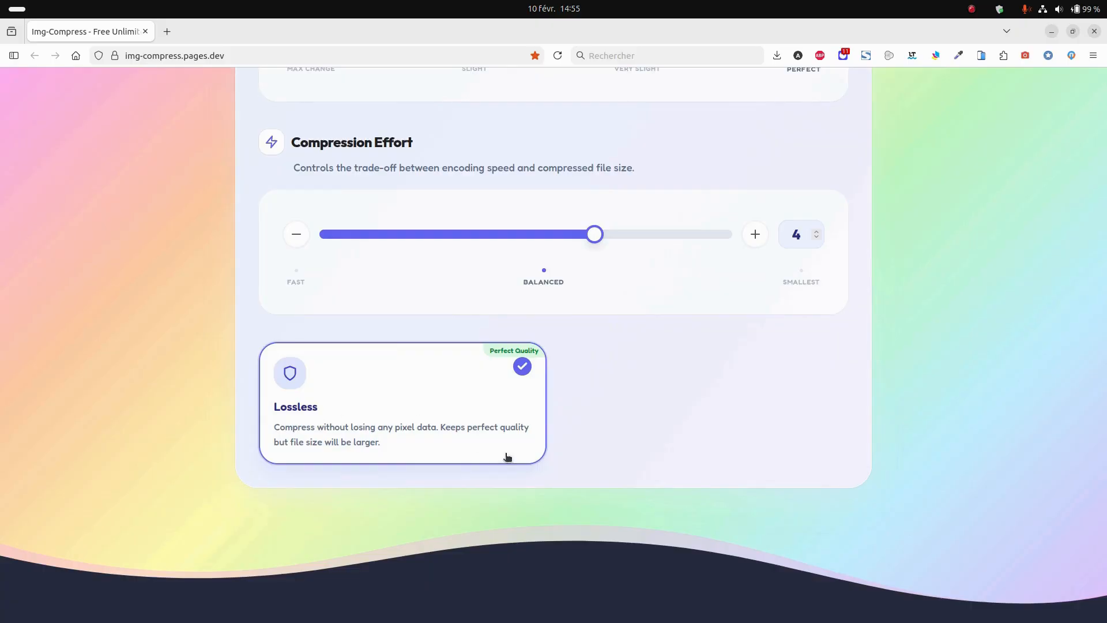
pyautogui.scroll(1, 520, 426)
pyautogui.scroll(4, 520, 426)
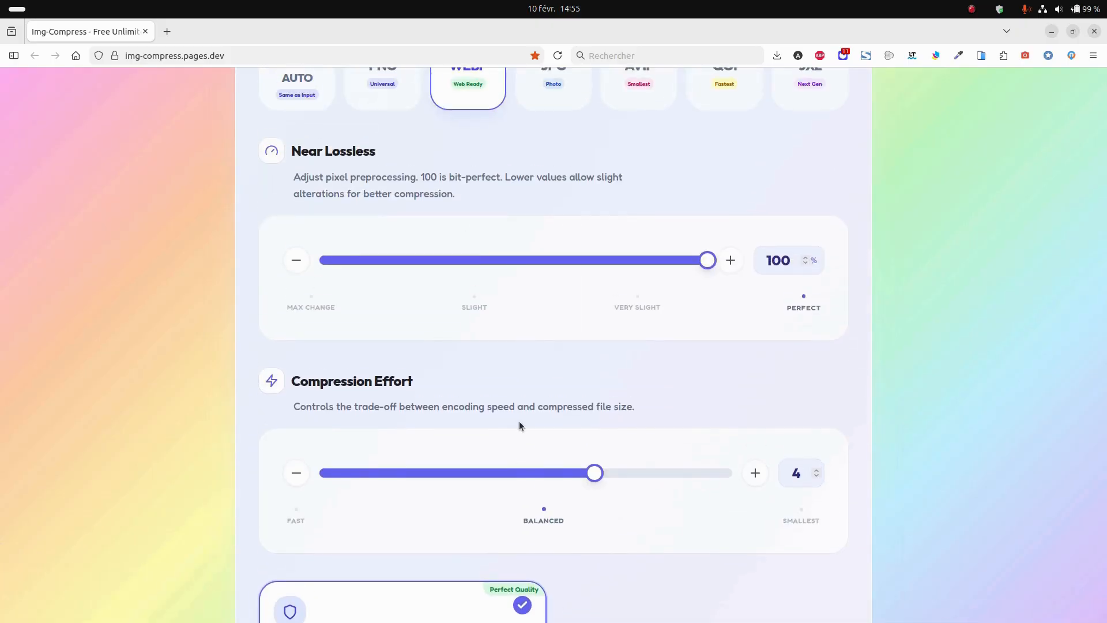
pyautogui.scroll(2, 519, 426)
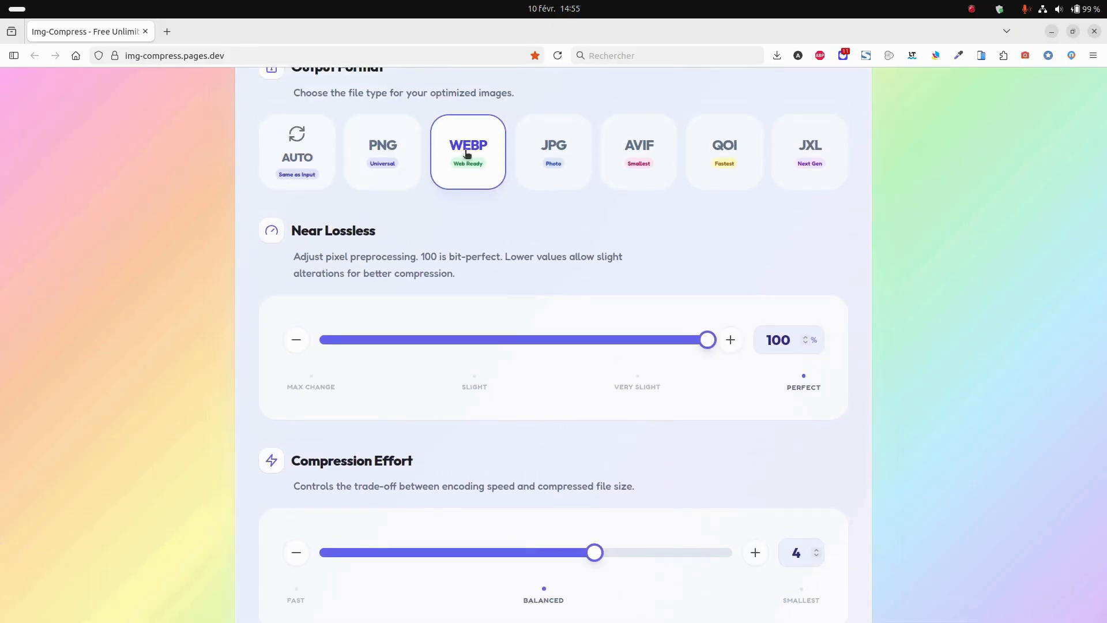
pyautogui.scroll(-5, 492, 265)
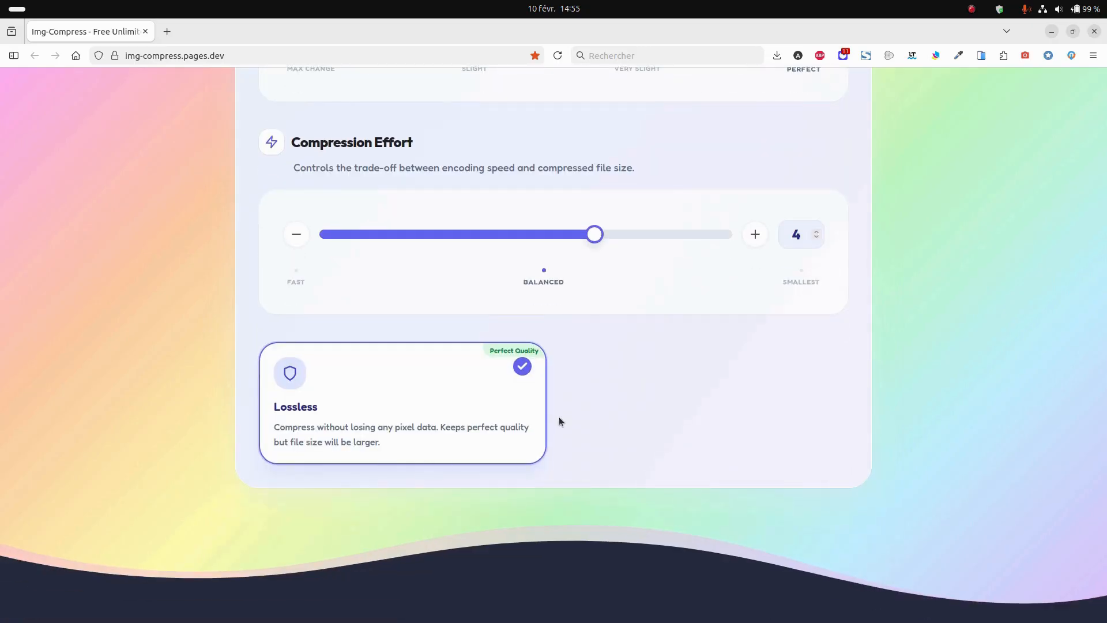
pyautogui.click(523, 367)
# Resize the images by exact pixels to a width of 1000 px, keeping the height automatic and the aspect ratio locked
pyautogui.scroll(7, 371, 235)
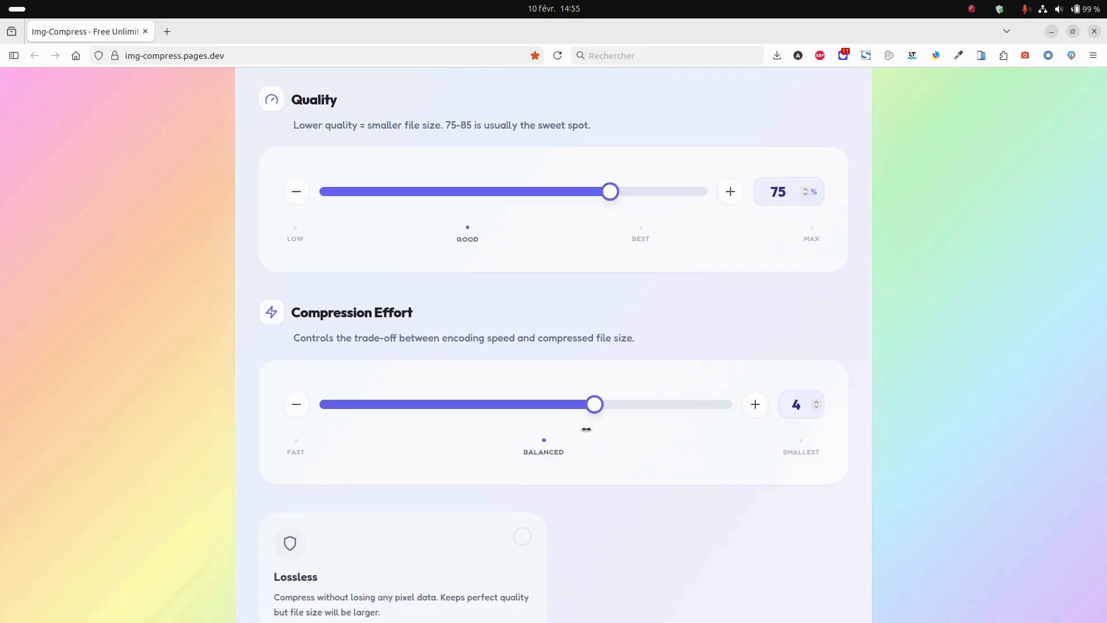
pyautogui.scroll(3, 589, 440)
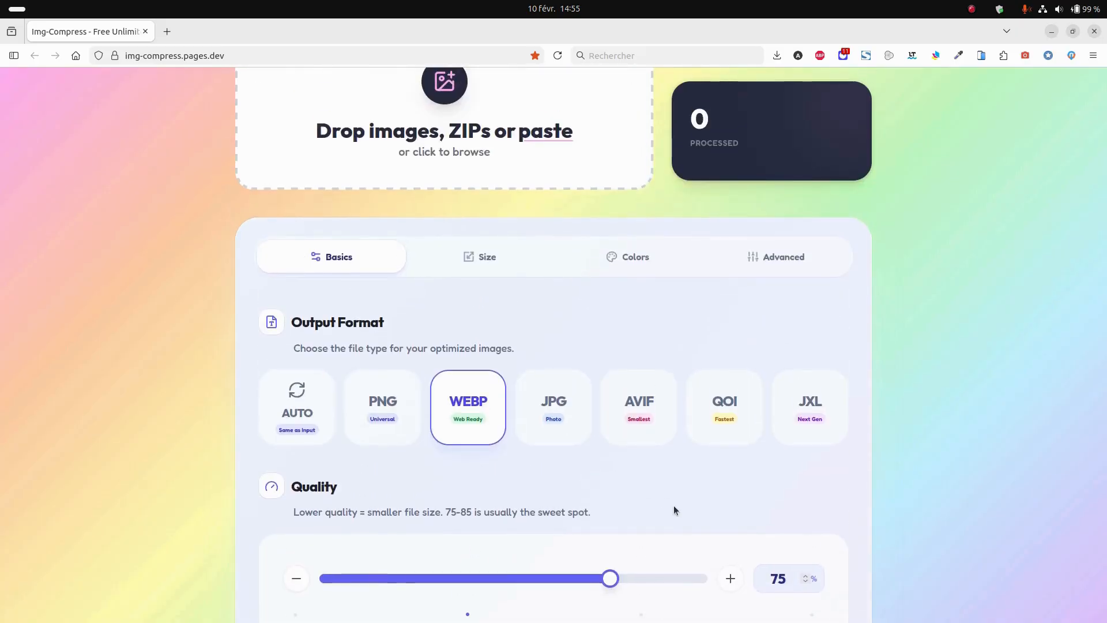
pyautogui.click(485, 258)
pyautogui.scroll(-3, 606, 396)
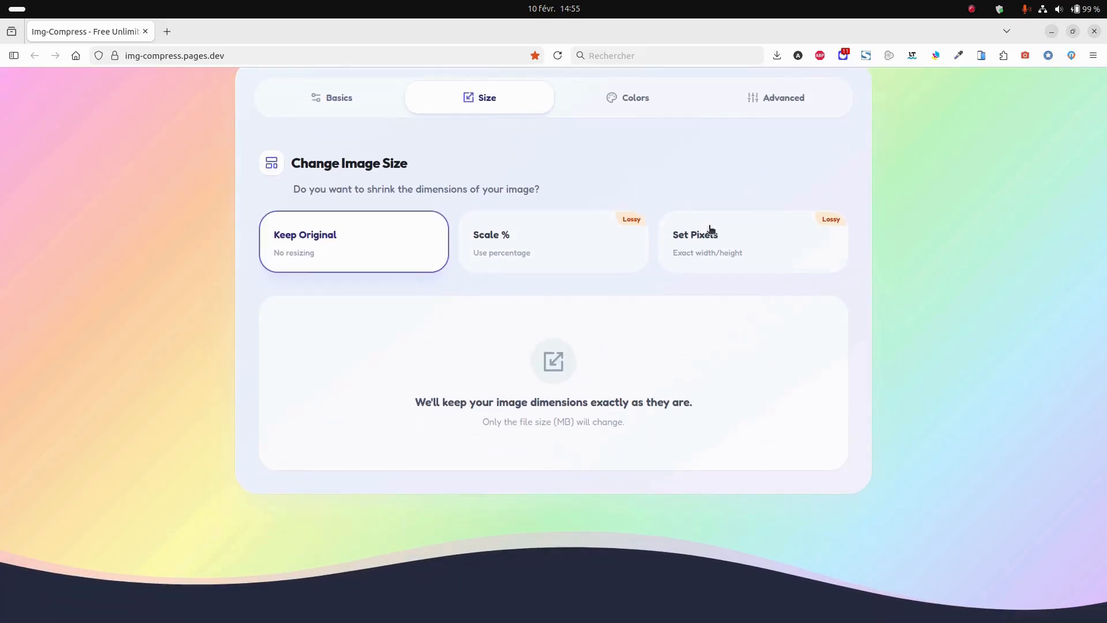
pyautogui.click(742, 246)
pyautogui.click(333, 354)
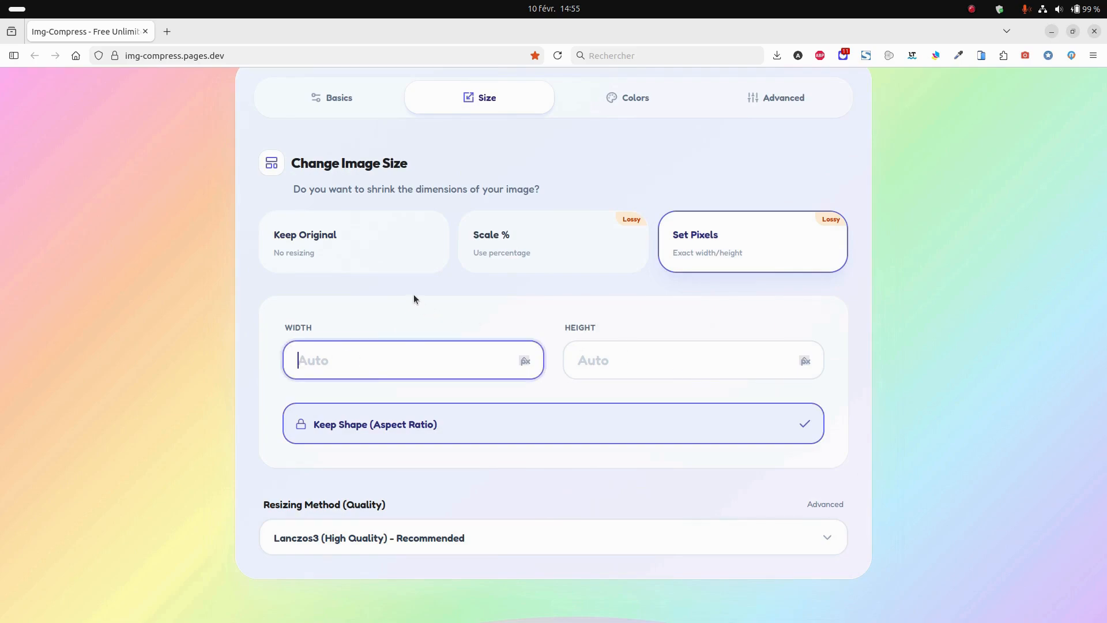
pyautogui.write('1000')
pyautogui.click(517, 304)
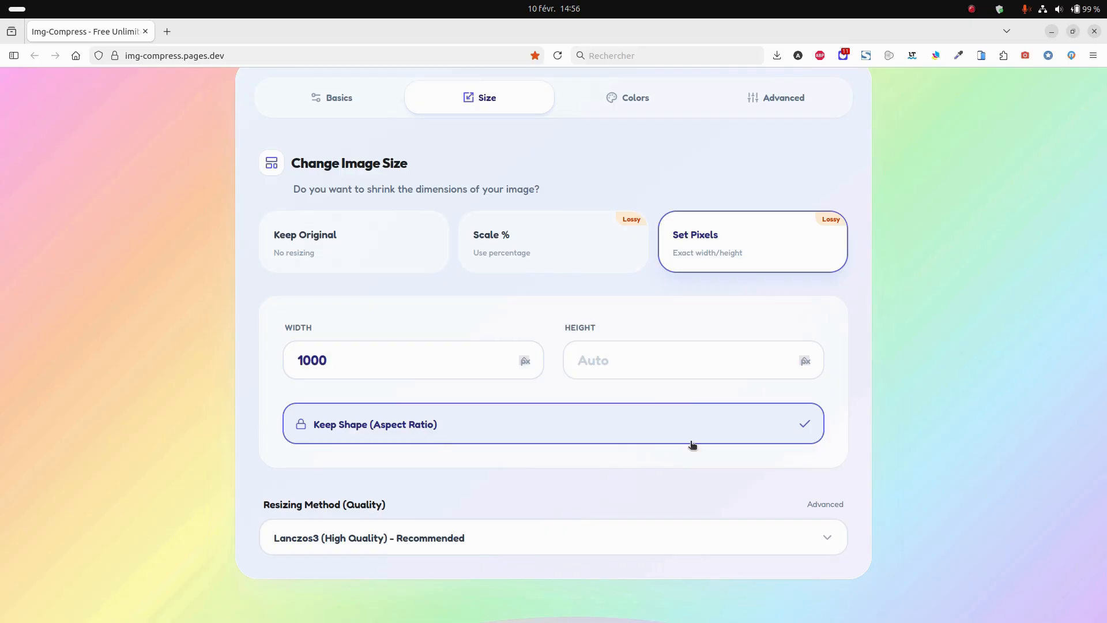
# Review the color reduction options and the advanced appearance, automation, parallel processing and technical settings
pyautogui.scroll(3, 634, 472)
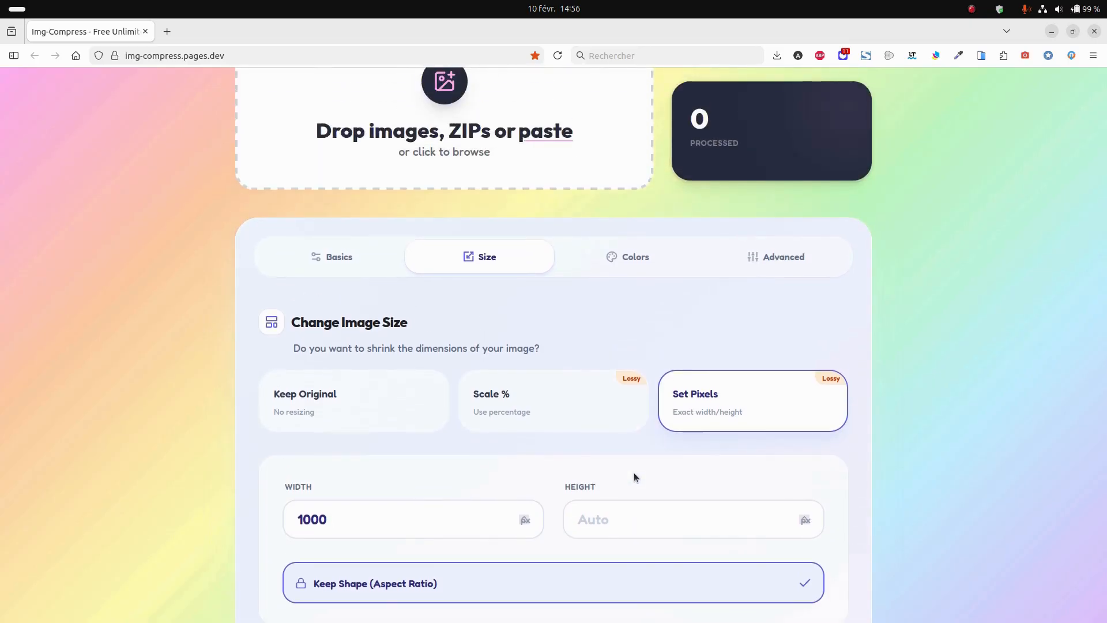
pyautogui.scroll(2, 595, 391)
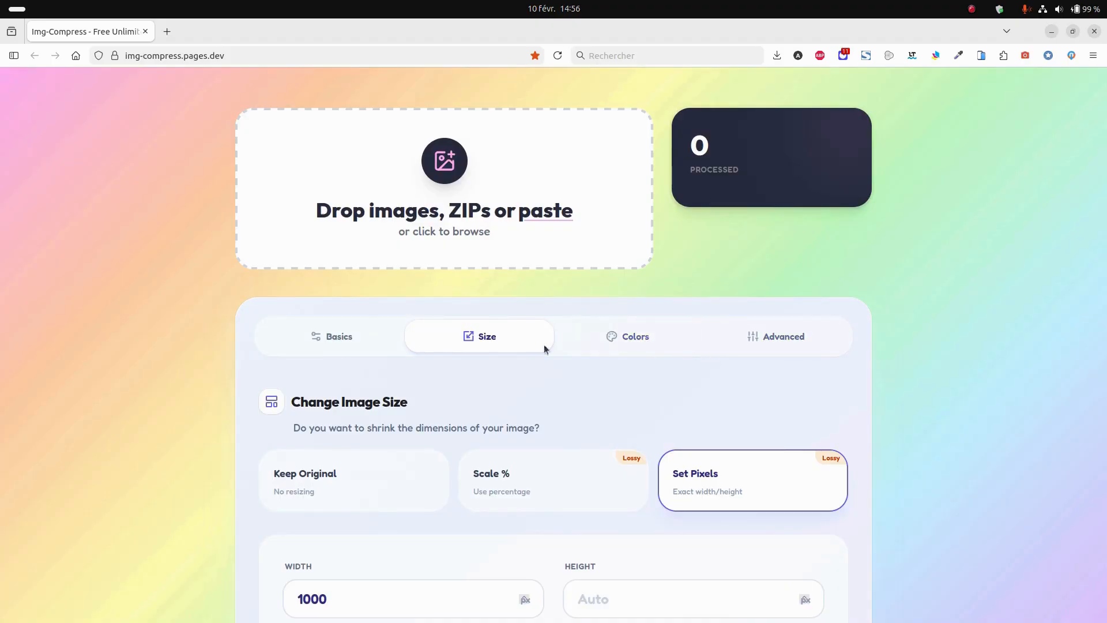
pyautogui.click(617, 339)
pyautogui.scroll(-3, 556, 398)
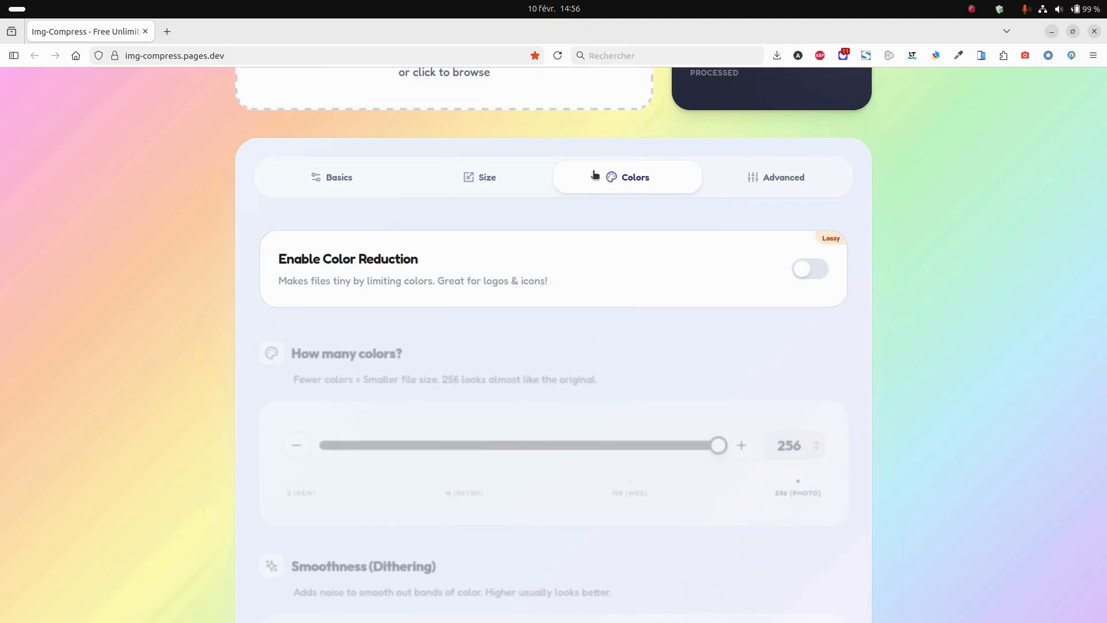
pyautogui.click(788, 180)
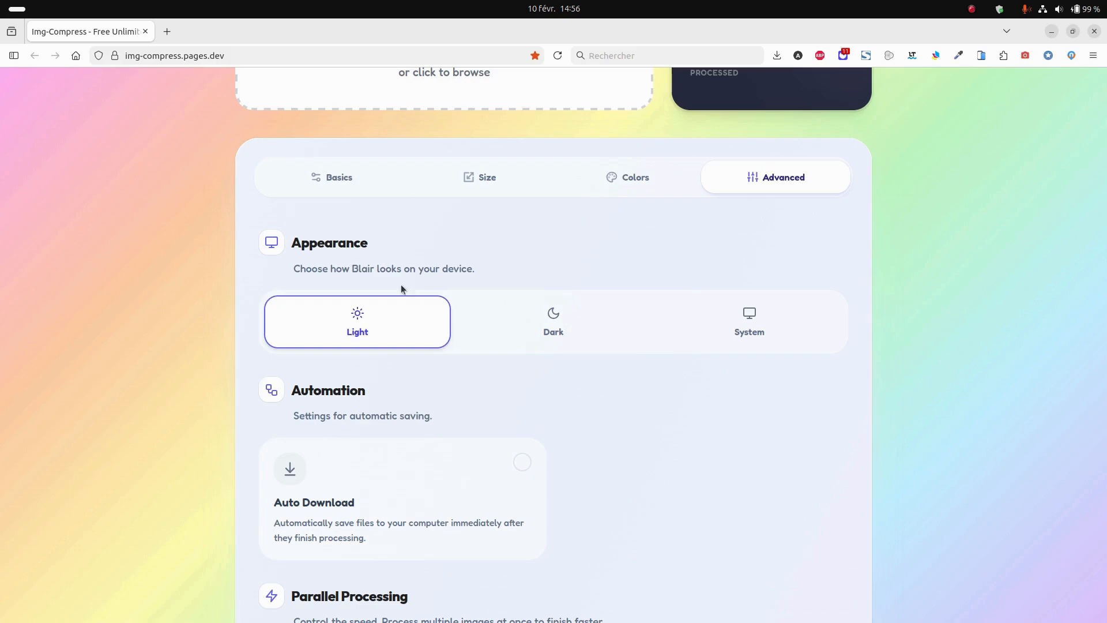
pyautogui.scroll(-7, 754, 288)
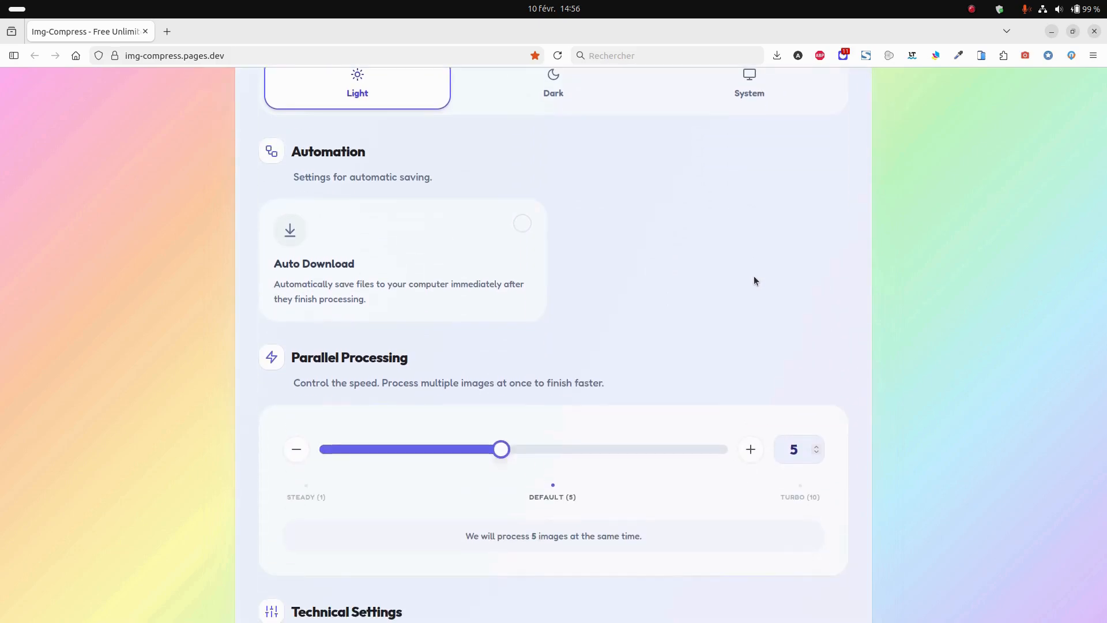
pyautogui.scroll(-8, 755, 278)
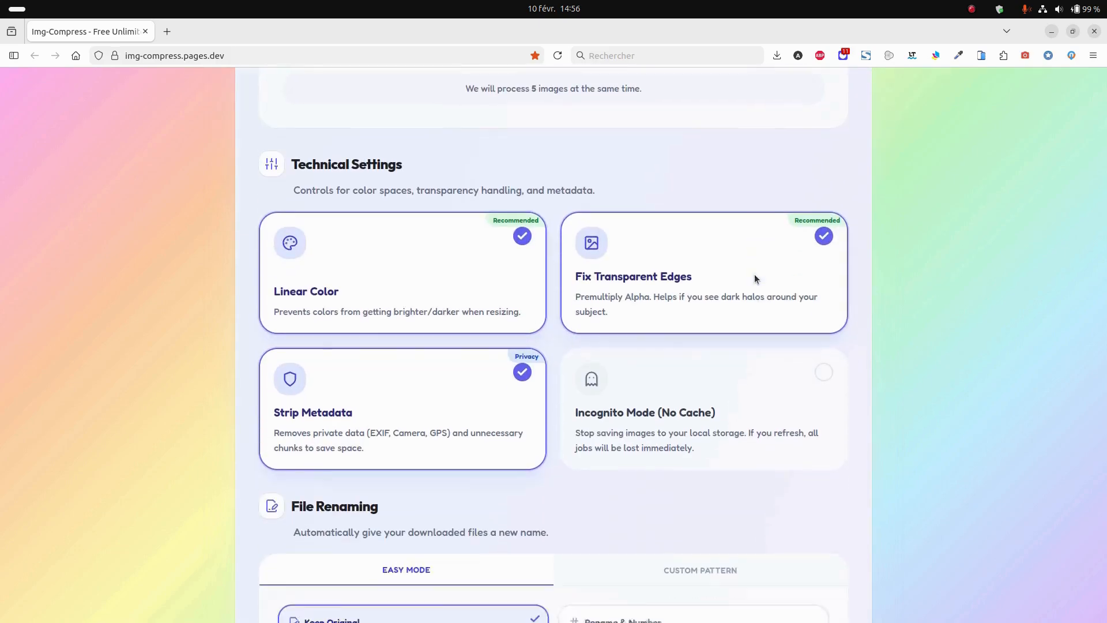
pyautogui.scroll(-3, 757, 278)
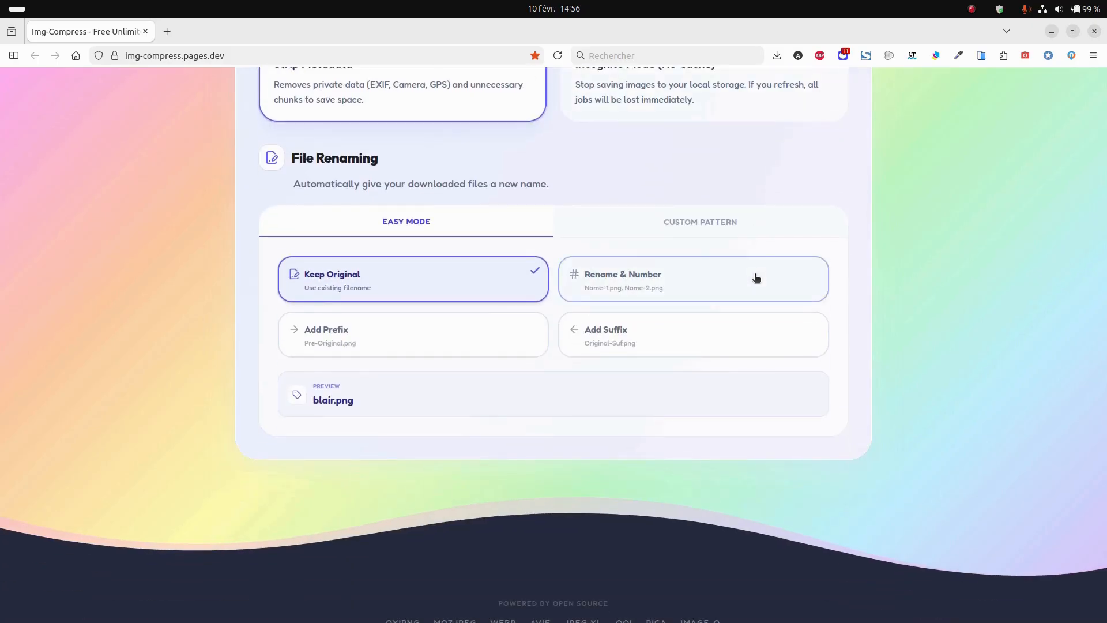
# Set file renaming to Rename & Number with the base filename AAECES-Term-Amenagements-Paysagers
pyautogui.click(613, 274)
pyautogui.click(327, 420)
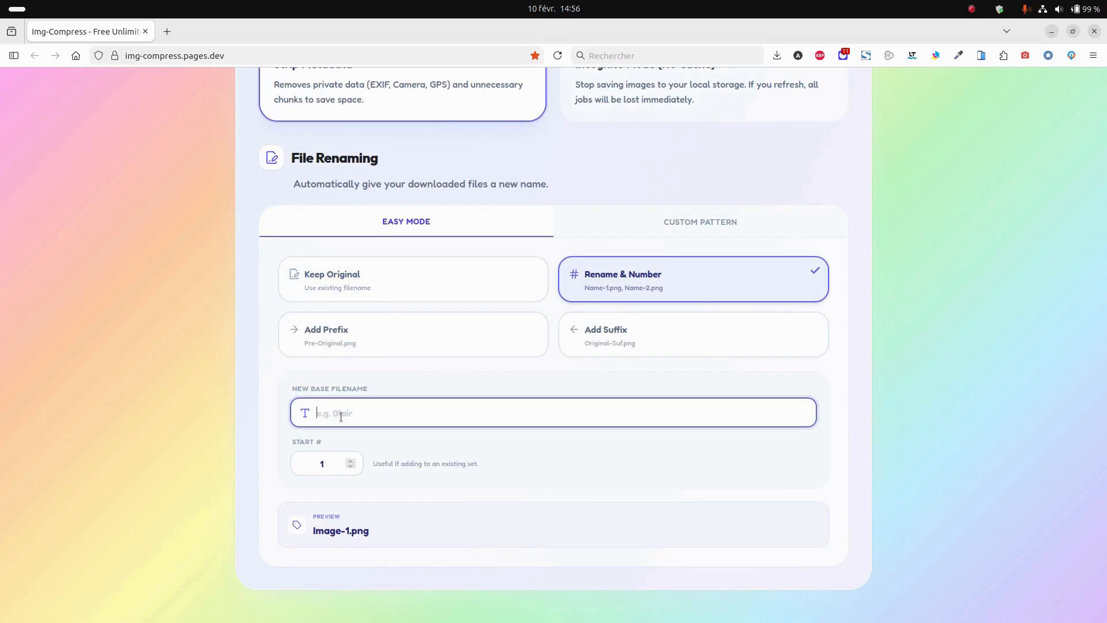
pyautogui.write('AAECES-Term-Amenagements')
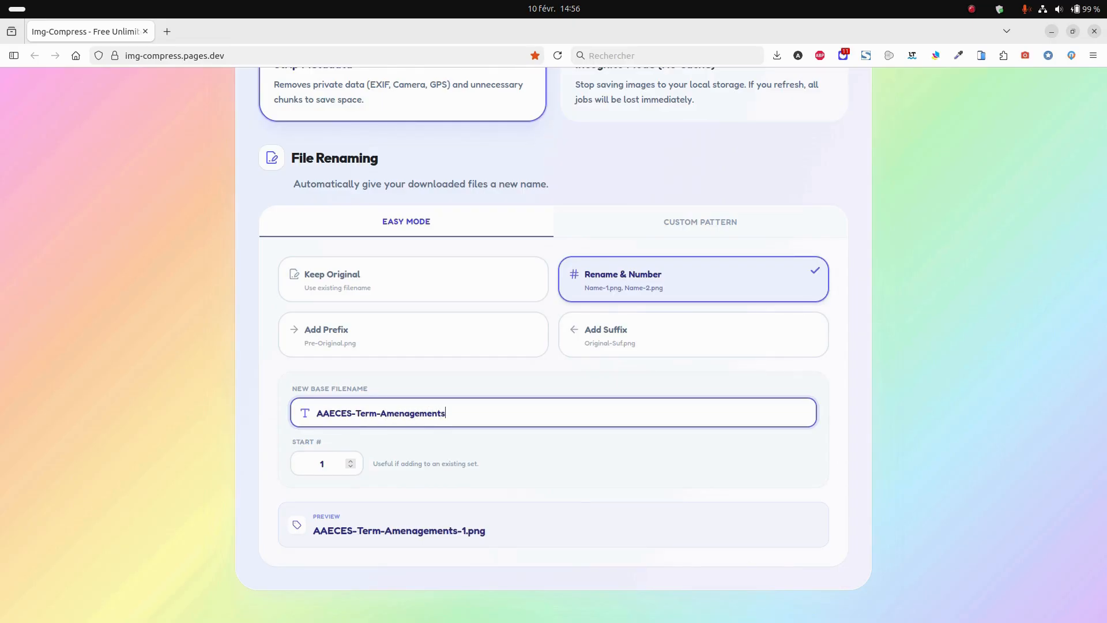
pyautogui.write('-Paysagers')
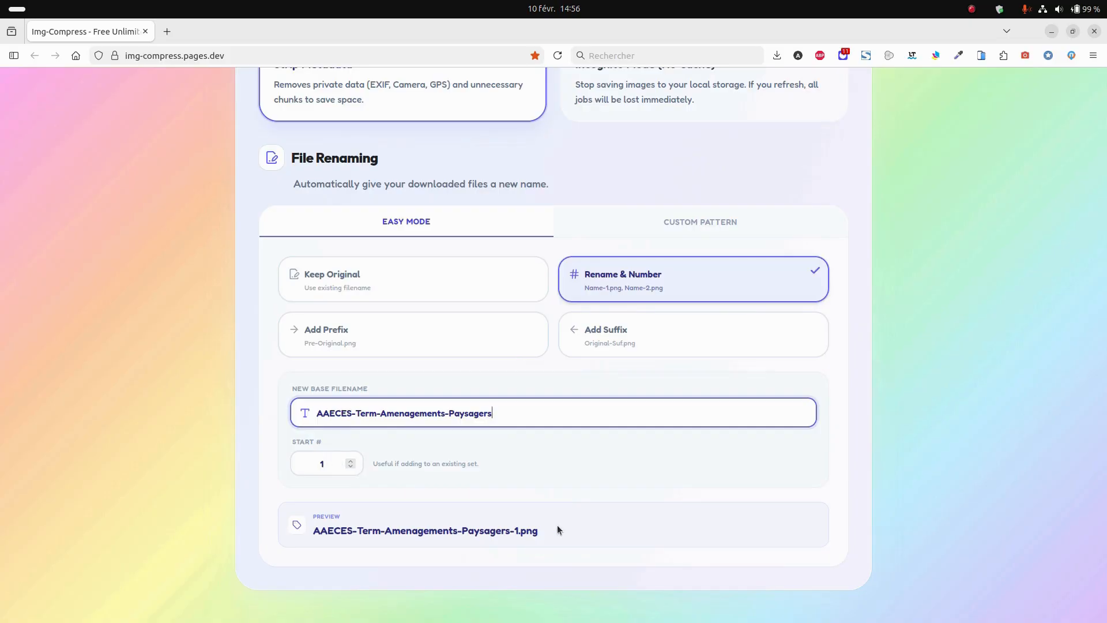
# Bring up the file manager and add the three photos from the AACES folder to the compression queue, returning to the page
pyautogui.scroll(10, 569, 520)
pyautogui.scroll(10, 573, 520)
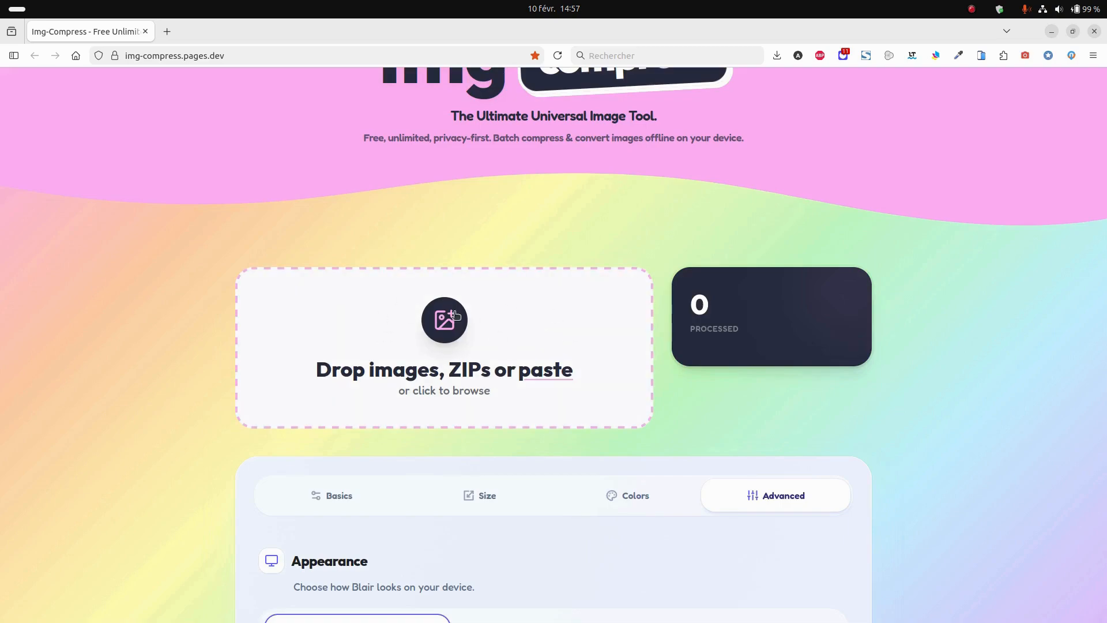
pyautogui.moveTo(2, 333)
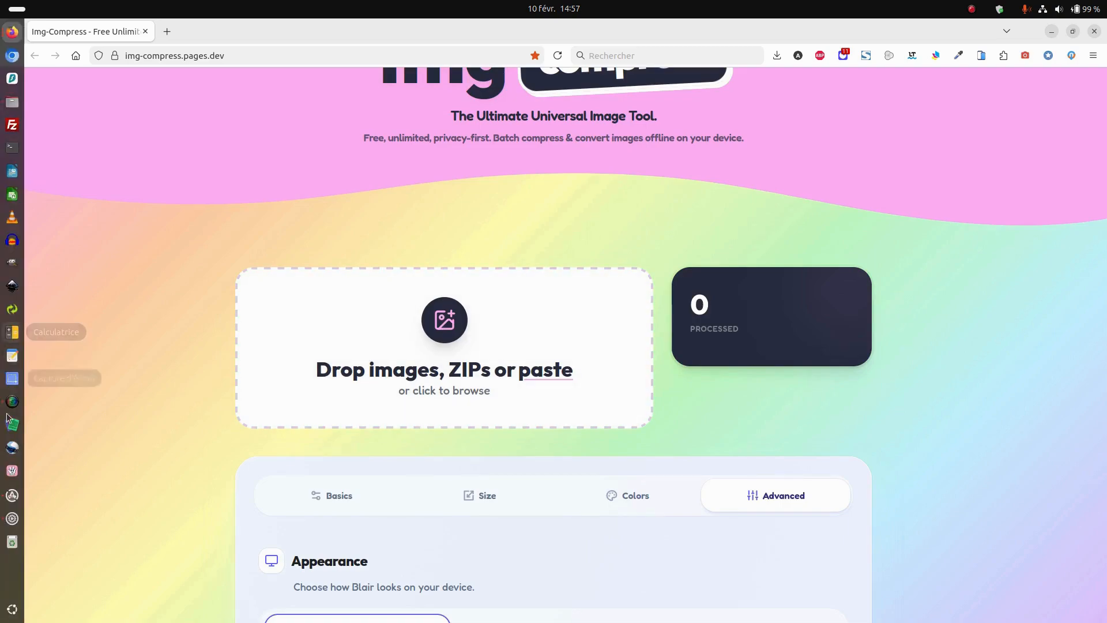
pyautogui.click(12, 102)
pyautogui.moveTo(580, 249); pyautogui.dragTo(849, 121)
pyautogui.moveTo(995, 223); pyautogui.dragTo(376, 330)
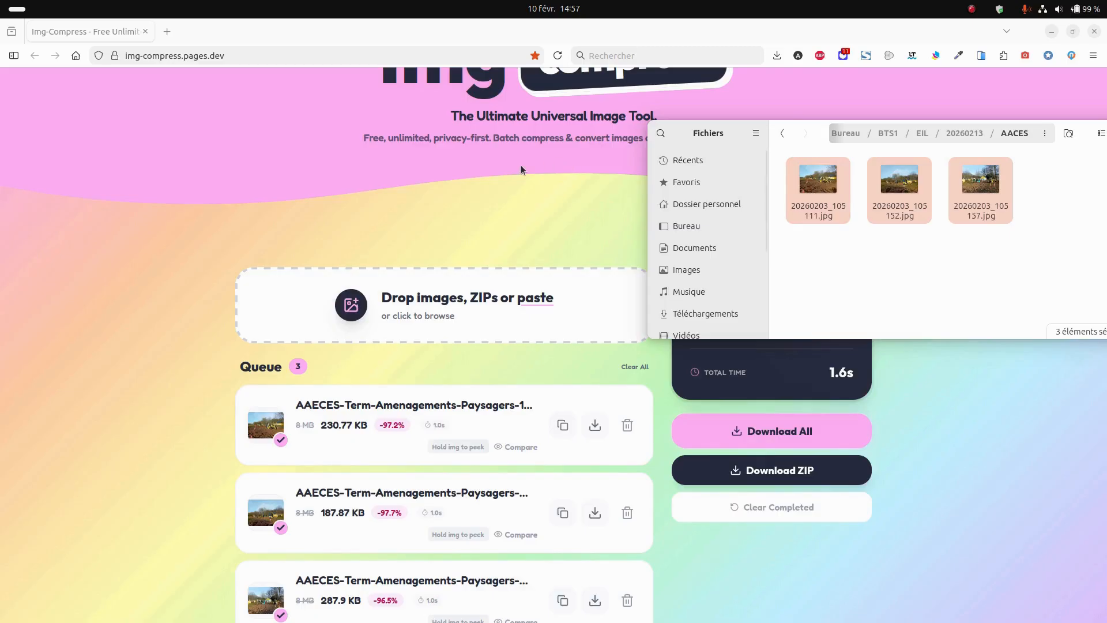
pyautogui.click(210, 170)
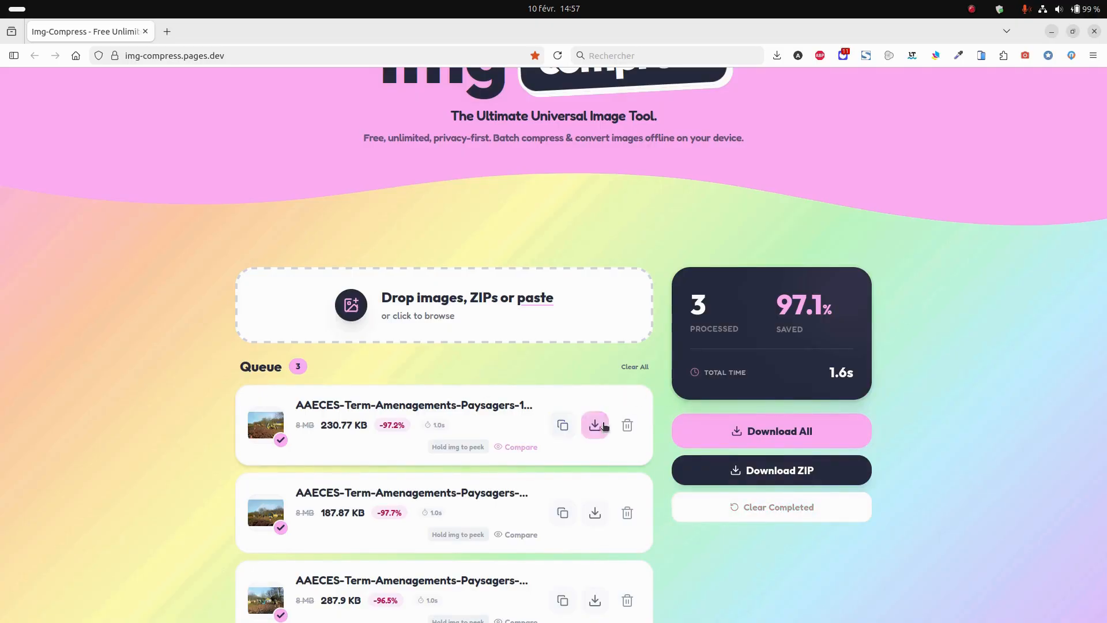
# Download the first compressed image from the queue, choosing to save the file rather than open it
pyautogui.scroll(-3, 642, 413)
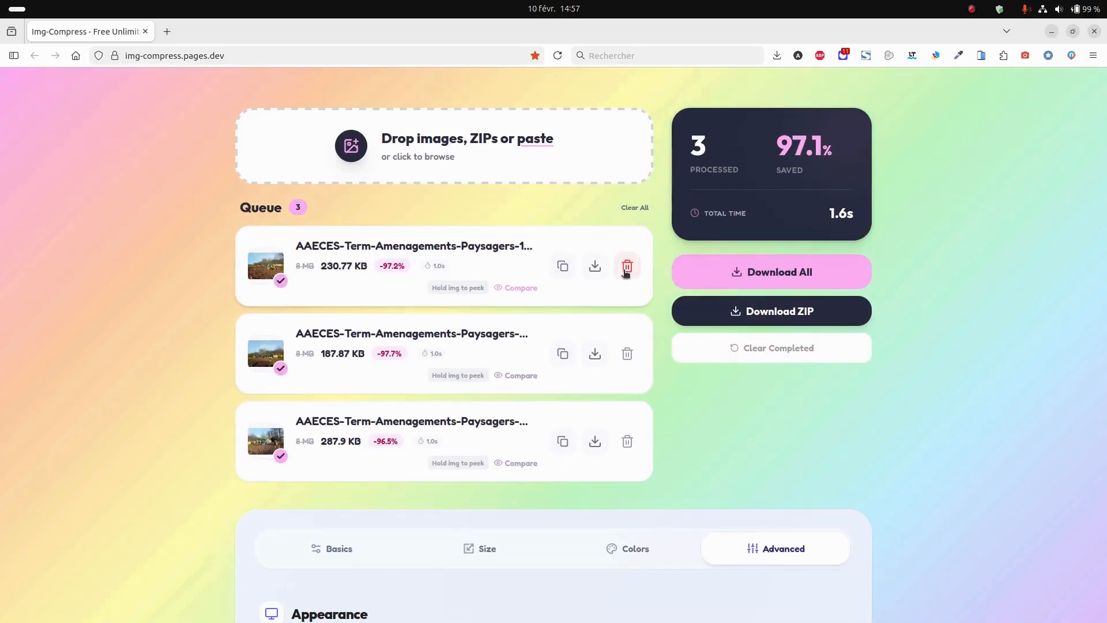
pyautogui.click(757, 273)
pyautogui.click(596, 266)
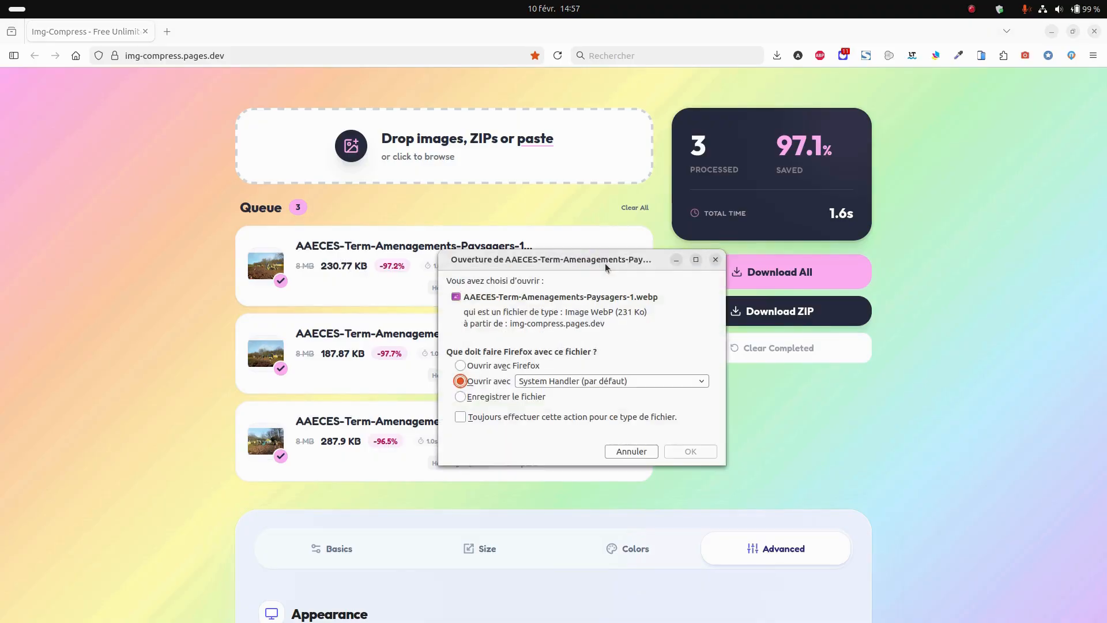
pyautogui.click(522, 396)
pyautogui.click(701, 451)
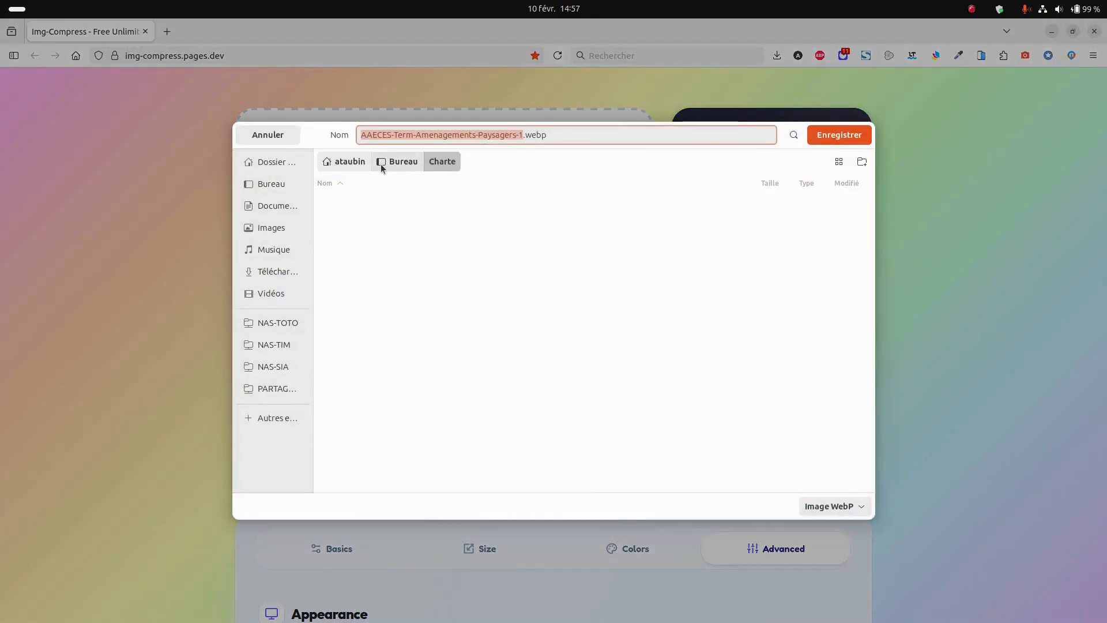
# Save the WEBP image under its proposed name in the folder Bureau/BTS1/EIL/20260213/AACES
pyautogui.click(388, 162)
pyautogui.doubleClick(346, 259)
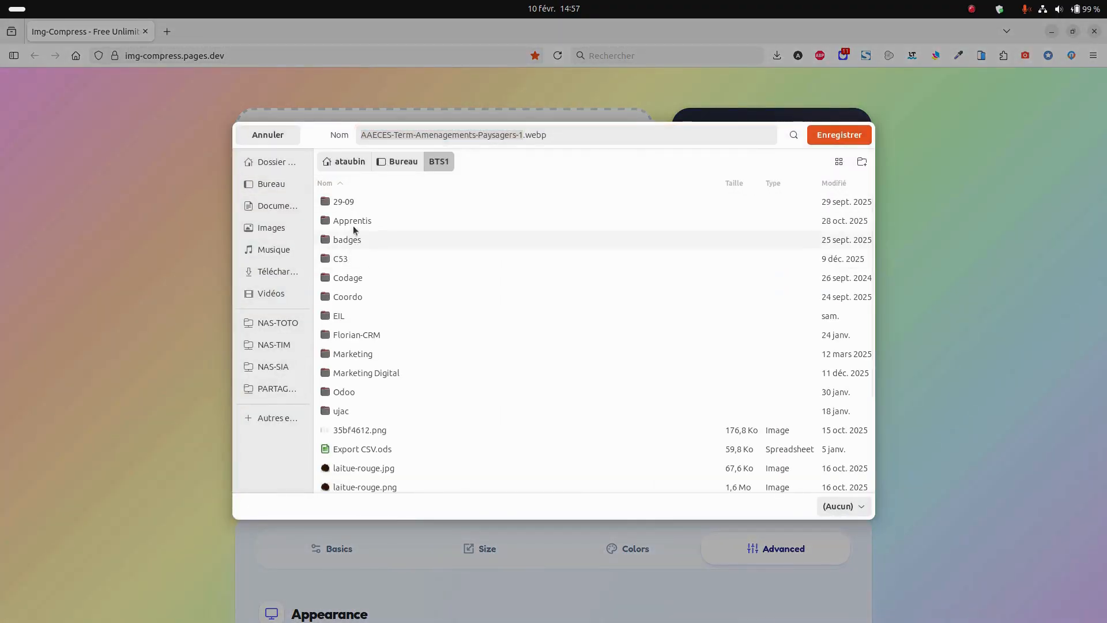
pyautogui.doubleClick(344, 316)
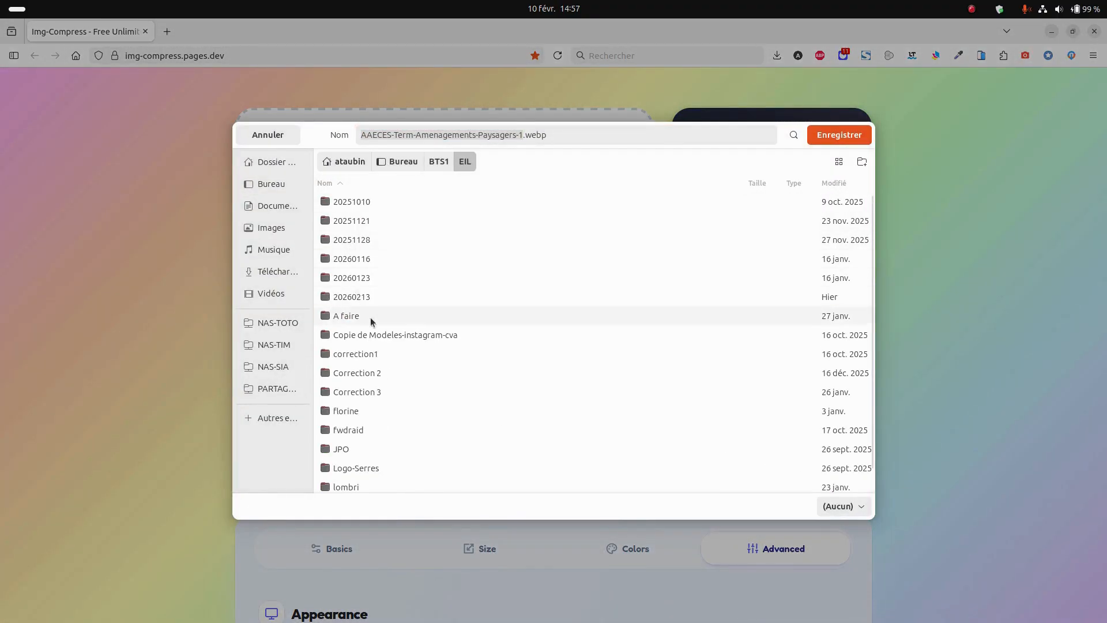
pyautogui.doubleClick(364, 297)
pyautogui.doubleClick(373, 202)
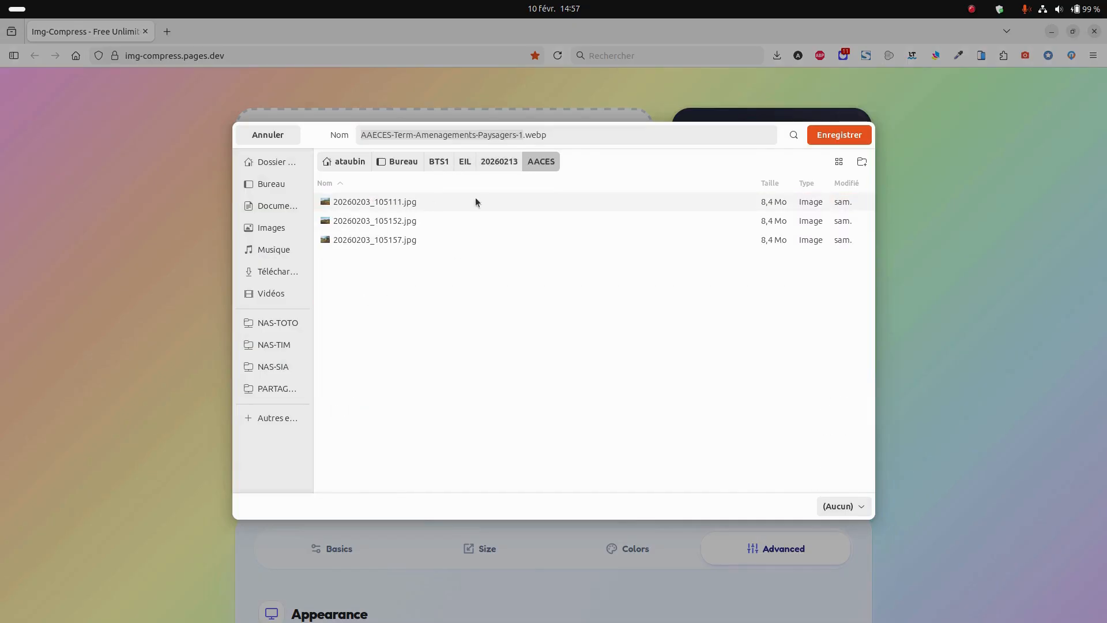
pyautogui.click(836, 135)
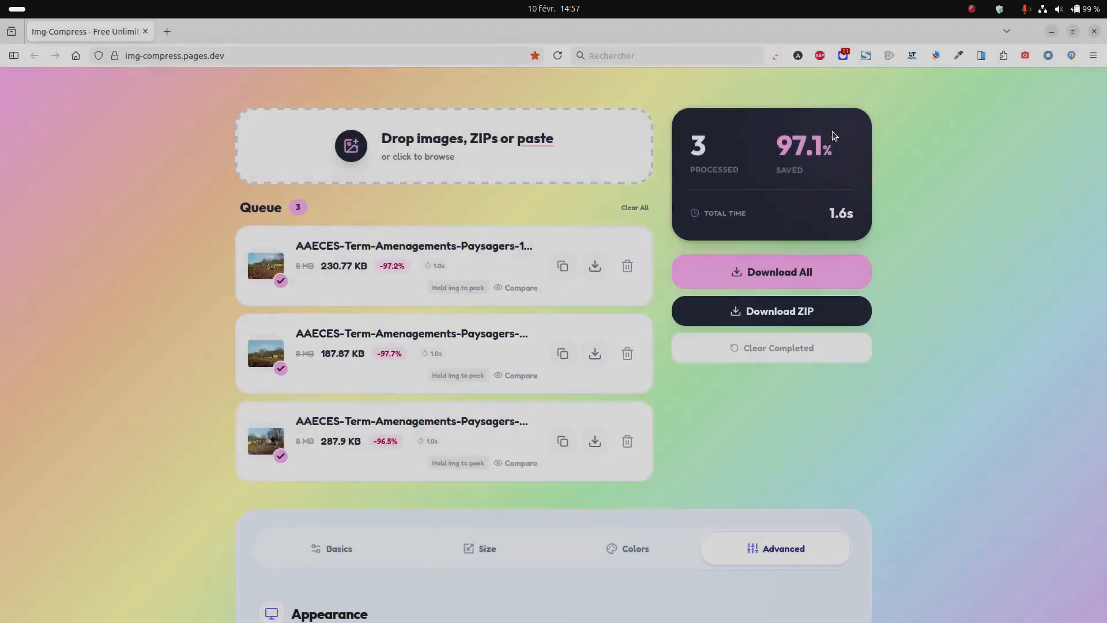
# Switch to the file manager, check the saved WEBP file's properties and pixel dimensions, and return to the compression page
pyautogui.moveTo(2, 297)
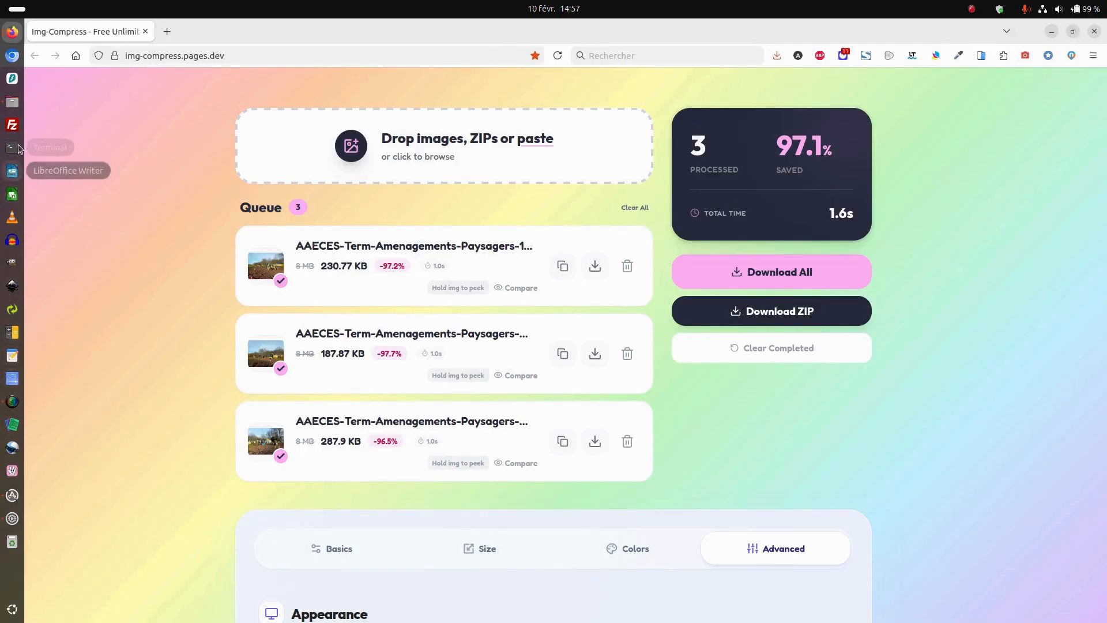
pyautogui.click(12, 102)
pyautogui.moveTo(800, 133); pyautogui.dragTo(211, 133)
pyautogui.rightClick(478, 207)
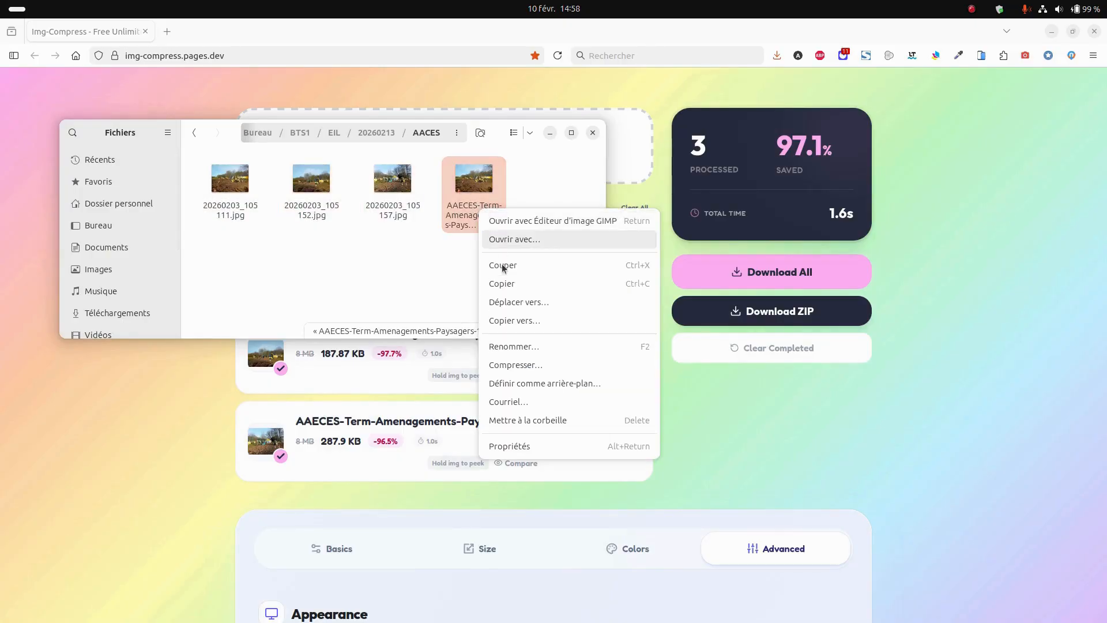
pyautogui.click(535, 425)
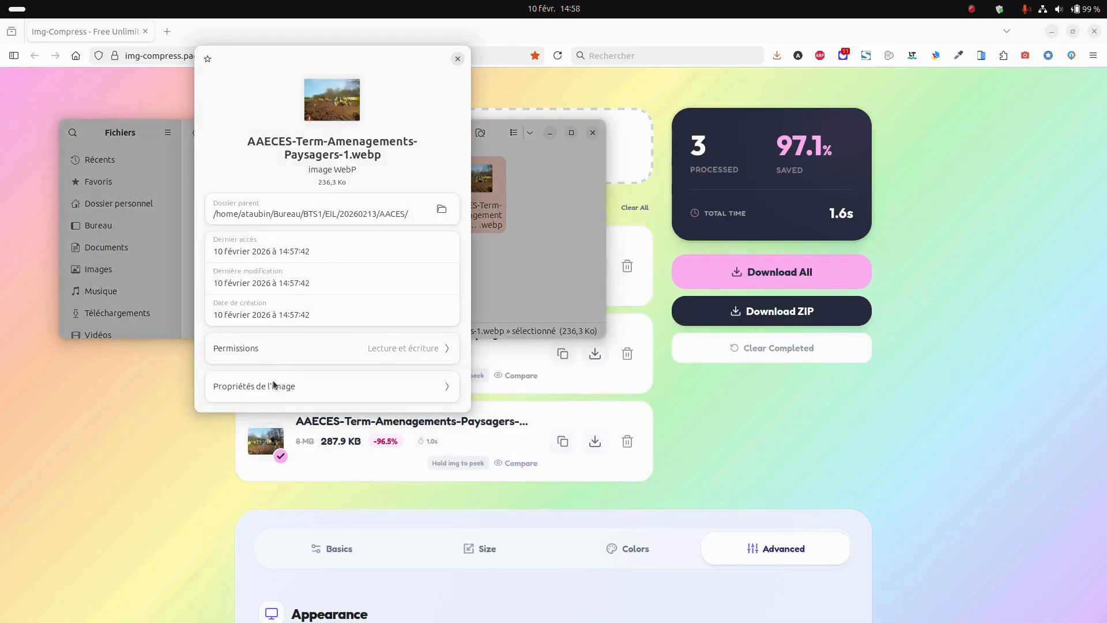
pyautogui.click(324, 389)
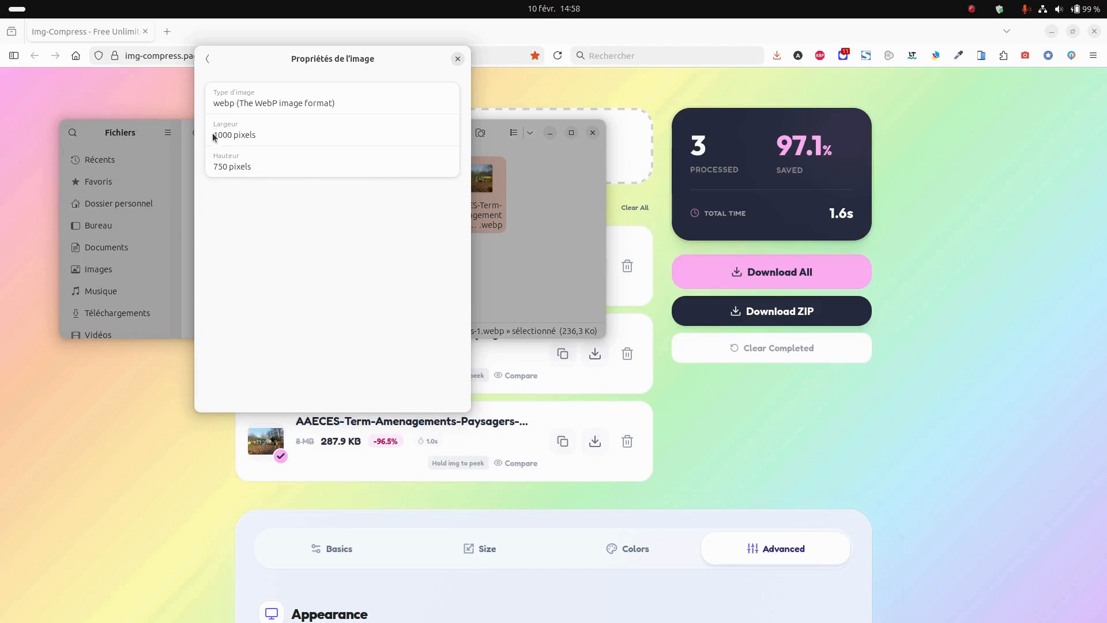
pyautogui.click(457, 59)
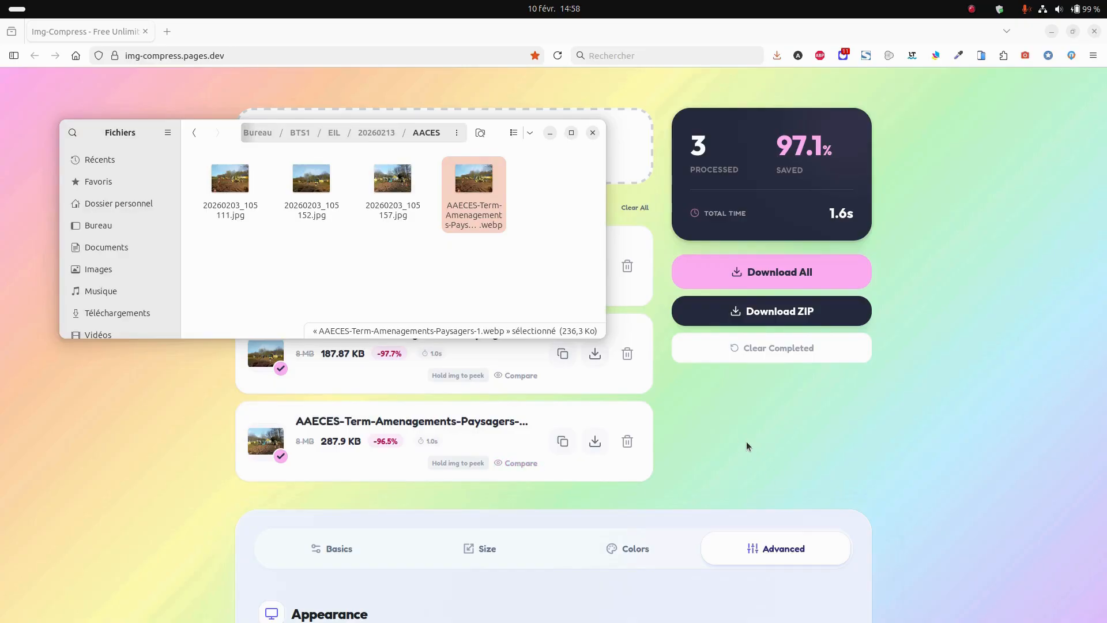
pyautogui.click(771, 447)
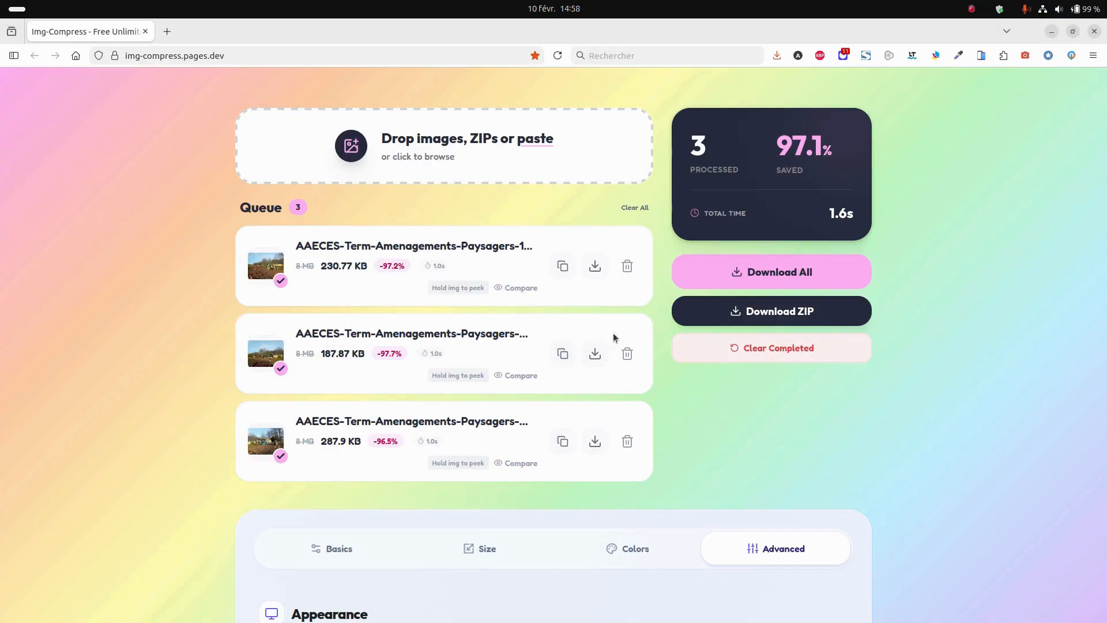
# Compare the original and compressed versions of the first queued image with the split slider, and close the comparison
pyautogui.click(522, 290)
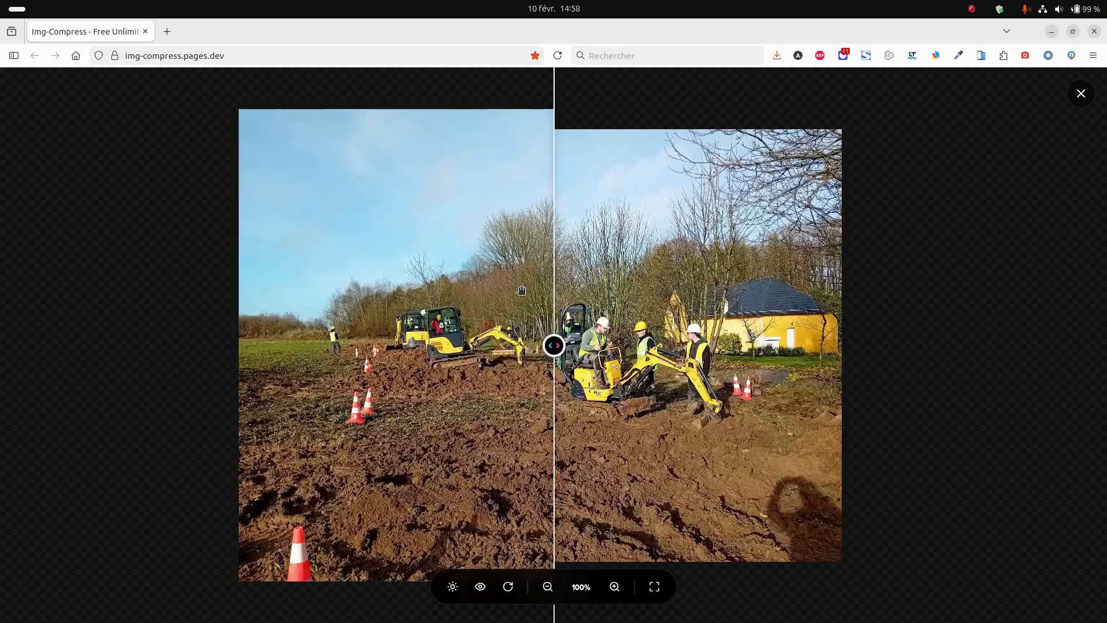
pyautogui.moveTo(552, 345); pyautogui.dragTo(304, 425)
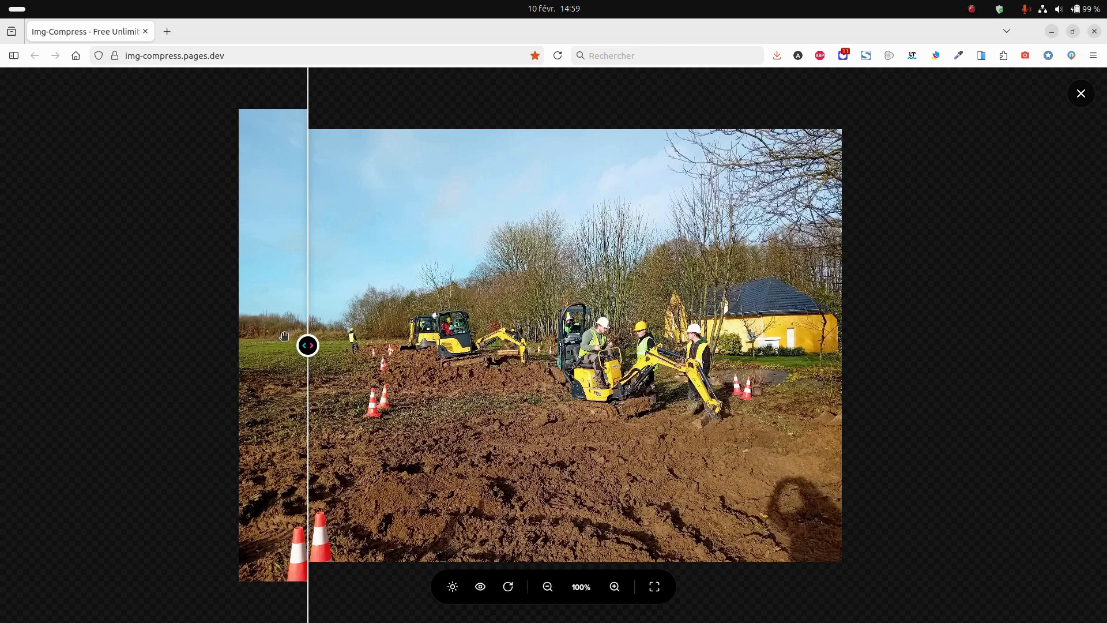
pyautogui.click(1081, 93)
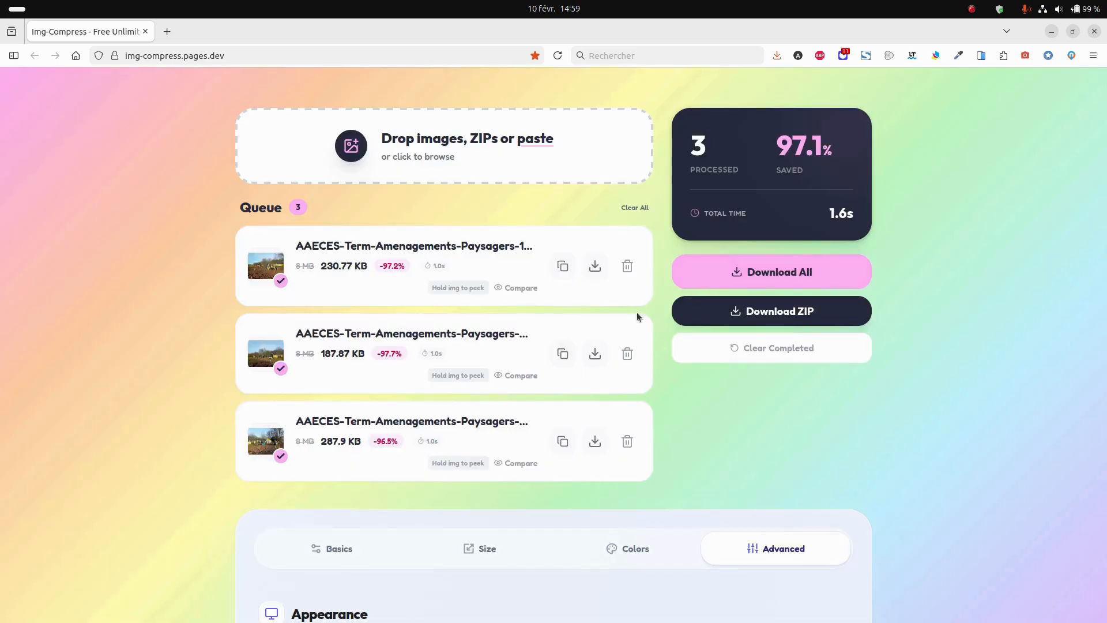